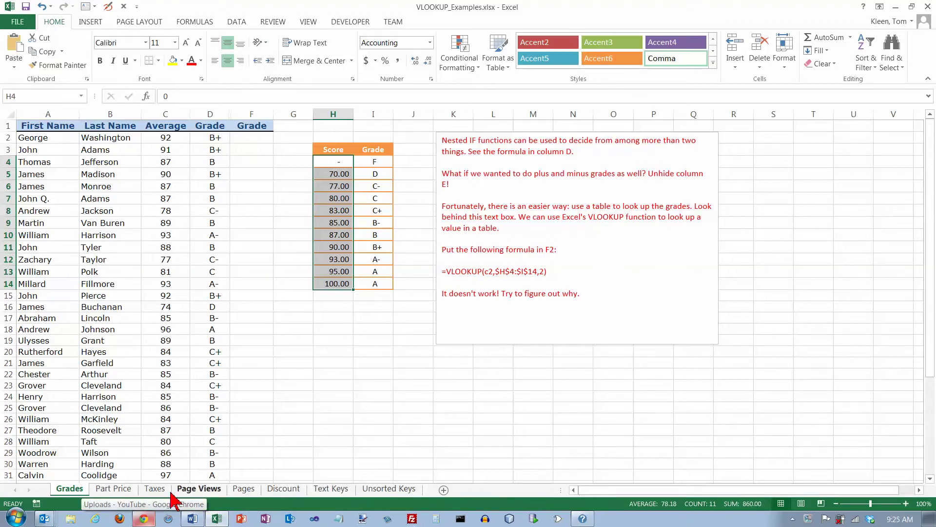
- On the Part Price sheet, clear the existing Part Price formula from cell G3
left_click(111, 489)
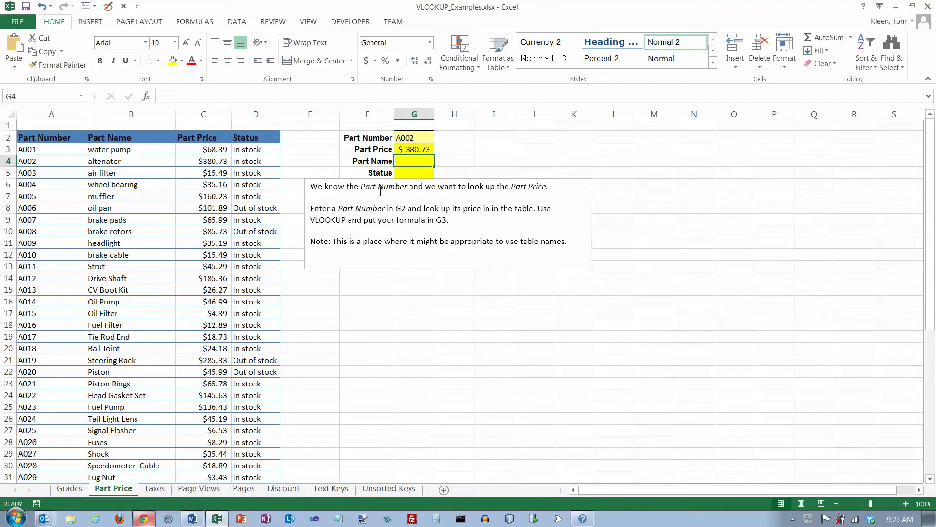
left_click(414, 139)
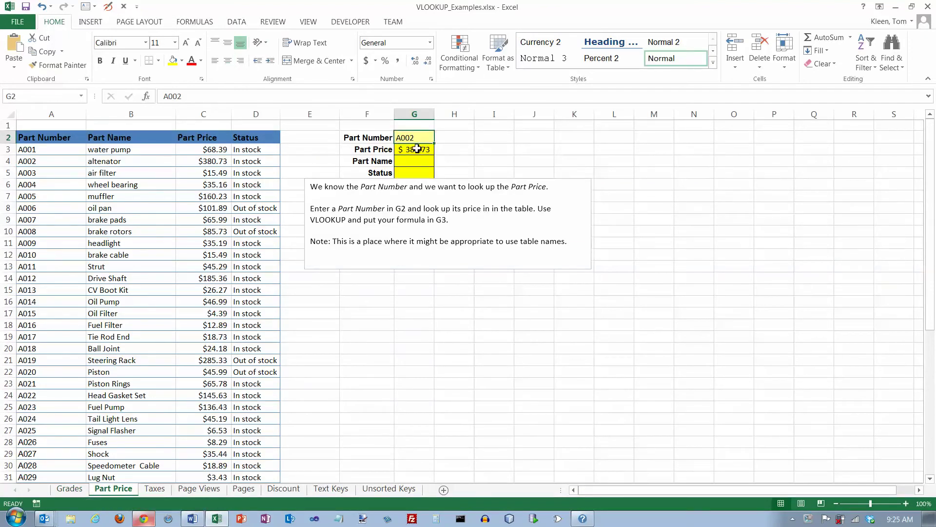
left_click(417, 149)
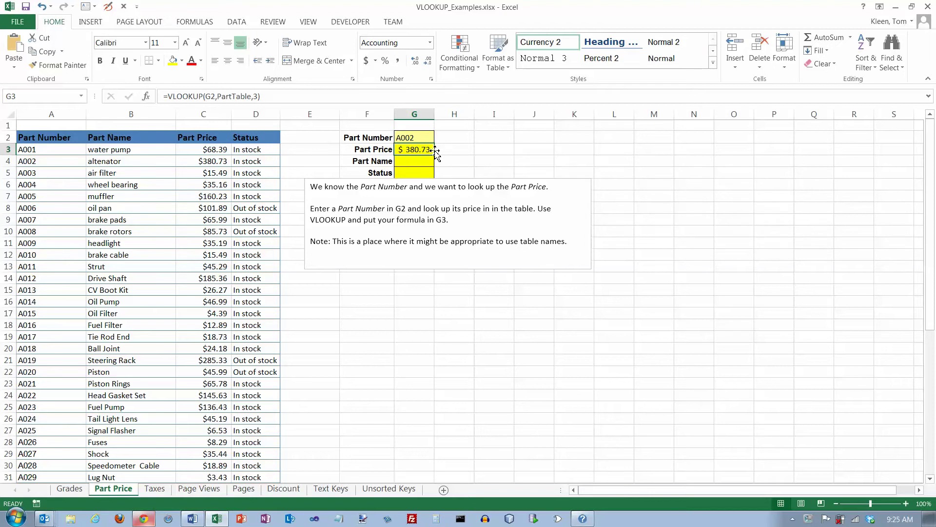
key("Delete")
- Examine the part number to look up in G2 and the parts table's Part Number, Part Name, Part Price and Status columns
left_click(418, 138)
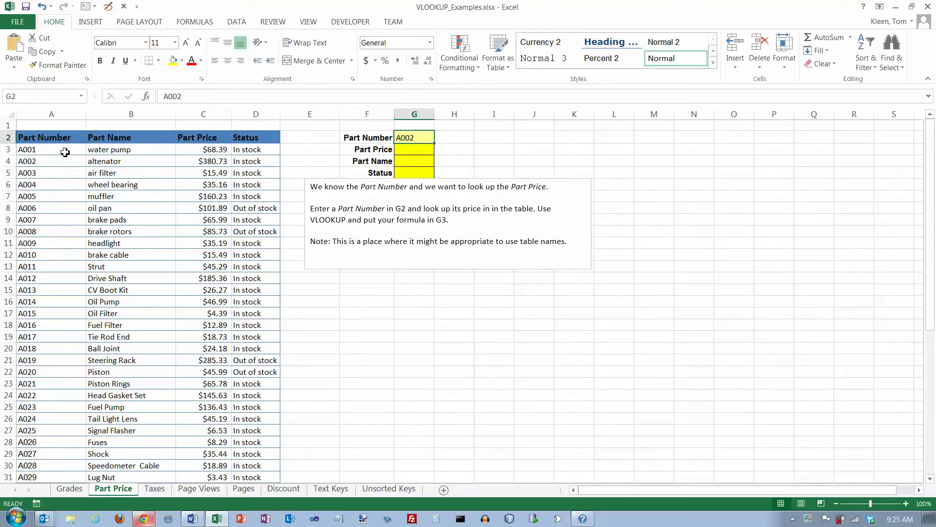
left_click(35, 151)
left_click_drag(34, 151, 28, 441)
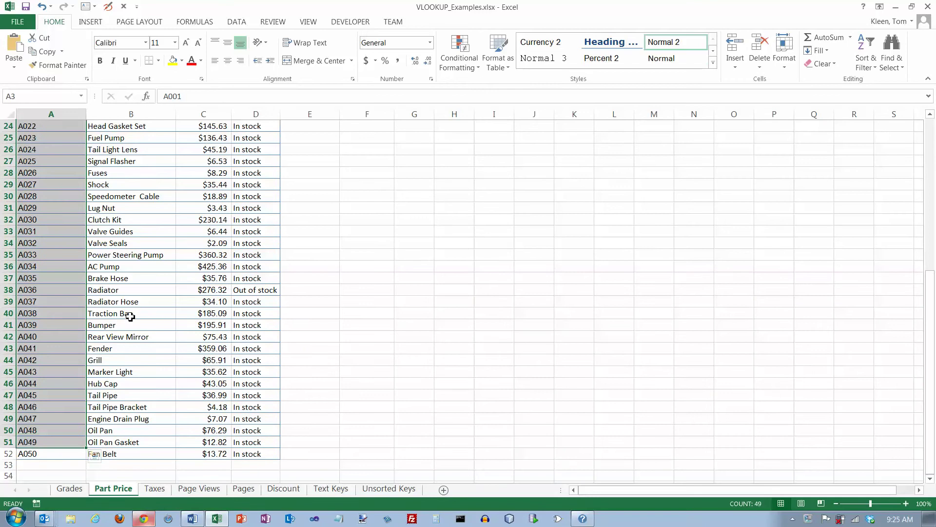
scroll(131, 302, "up", 8)
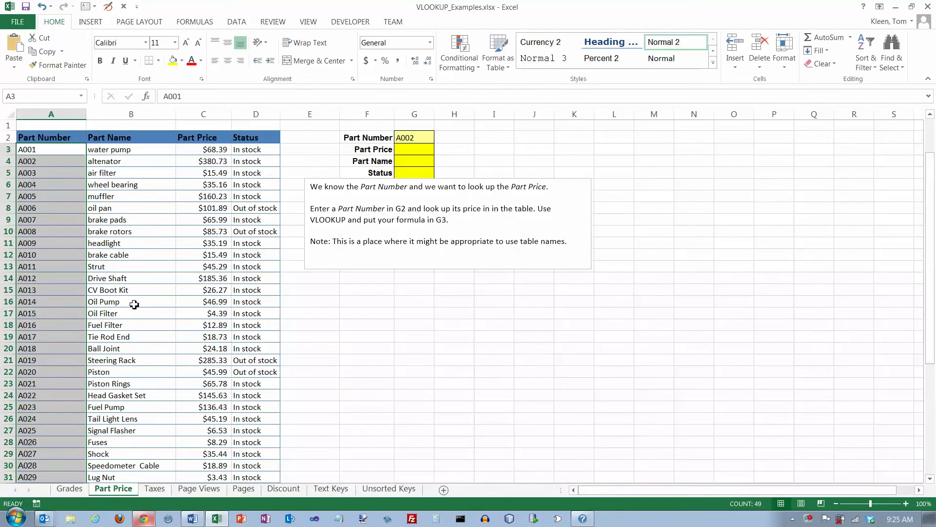
left_click(127, 153)
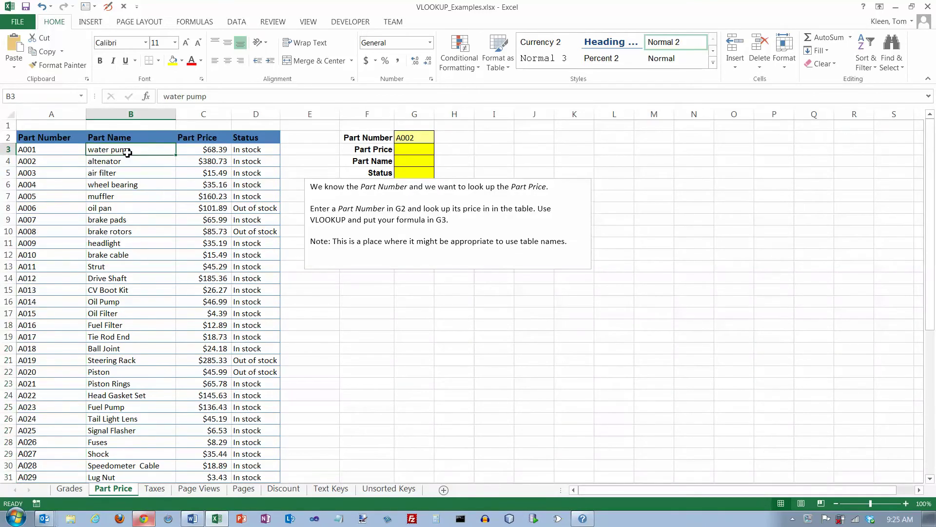
left_click(209, 152)
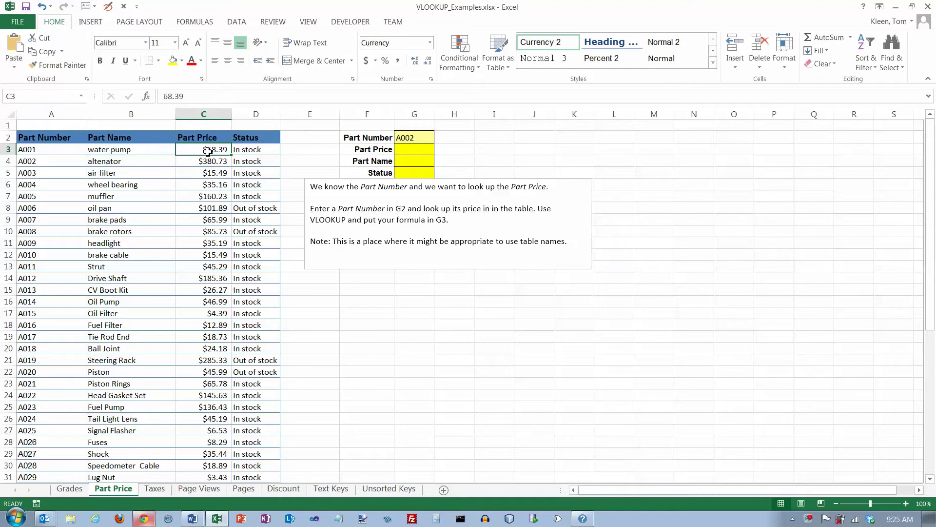
left_click(244, 152)
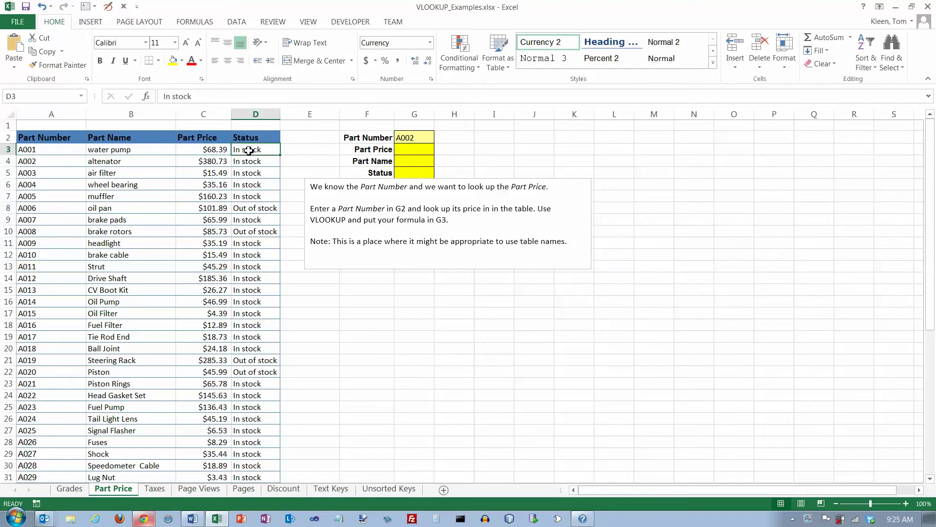
left_click(110, 140)
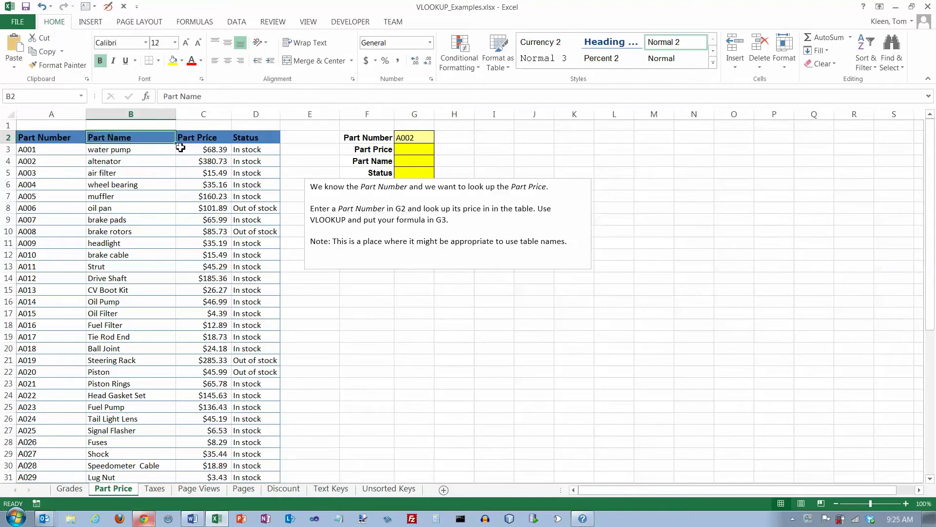
left_click(210, 138)
left_click(263, 138)
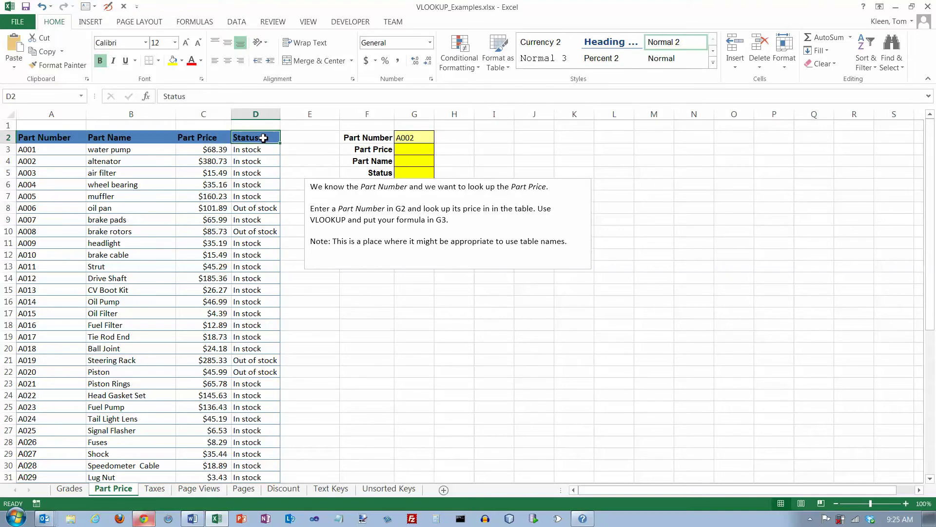
- Insert a VLOOKUP function in the Part Price cell G3 with G2 as its lookup value
left_click(406, 151)
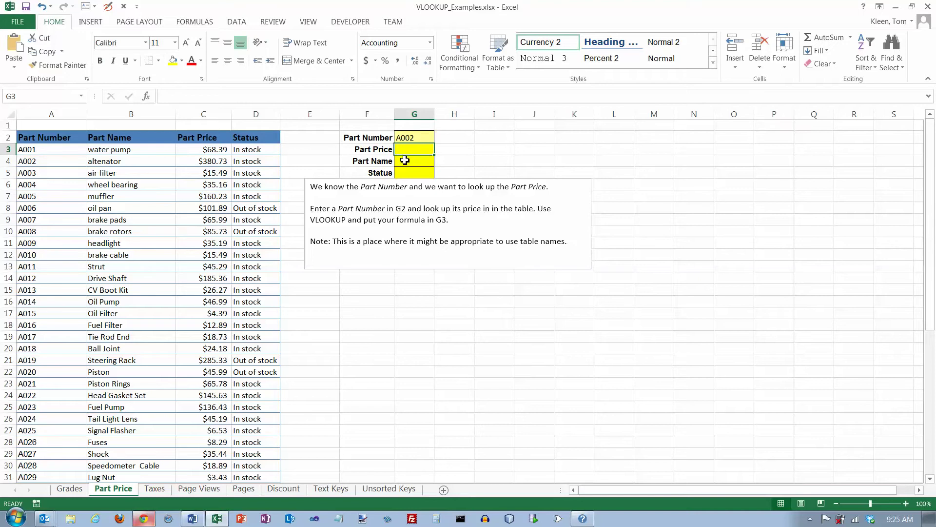
left_click(201, 17)
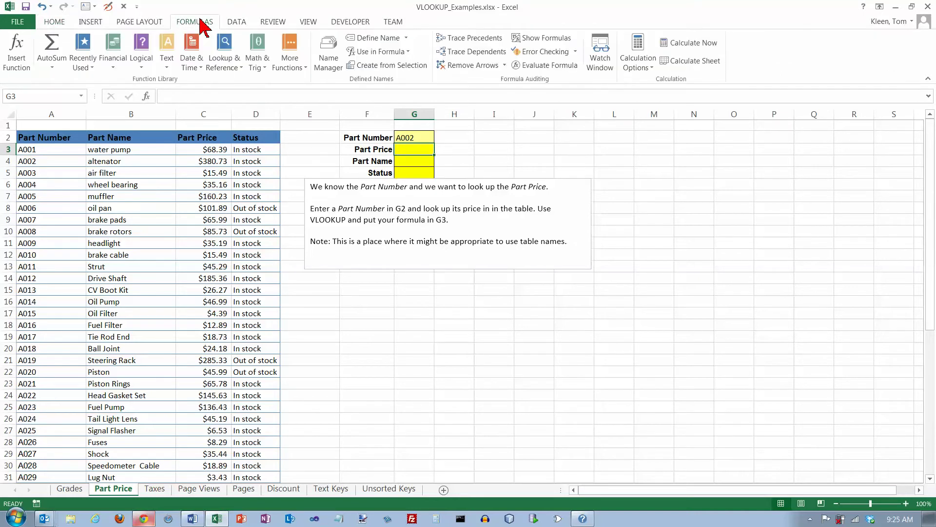
left_click(235, 68)
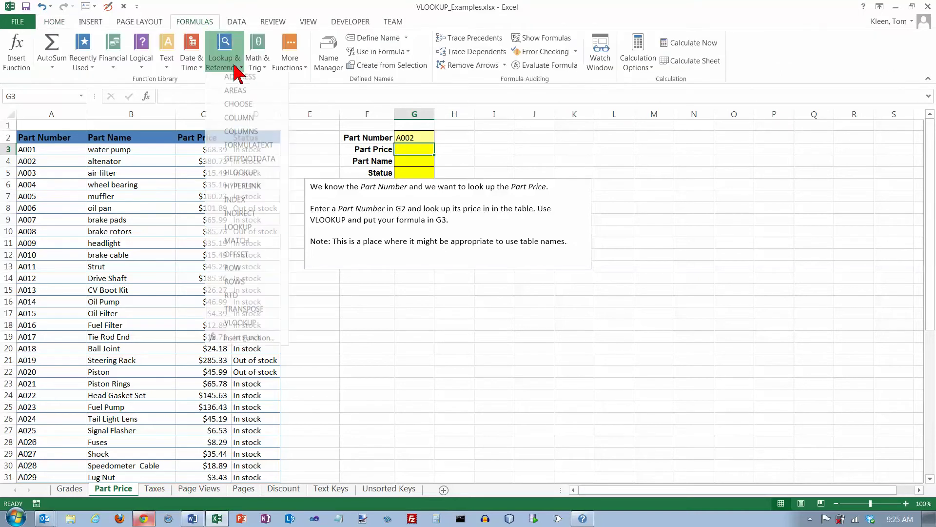
left_click(243, 326)
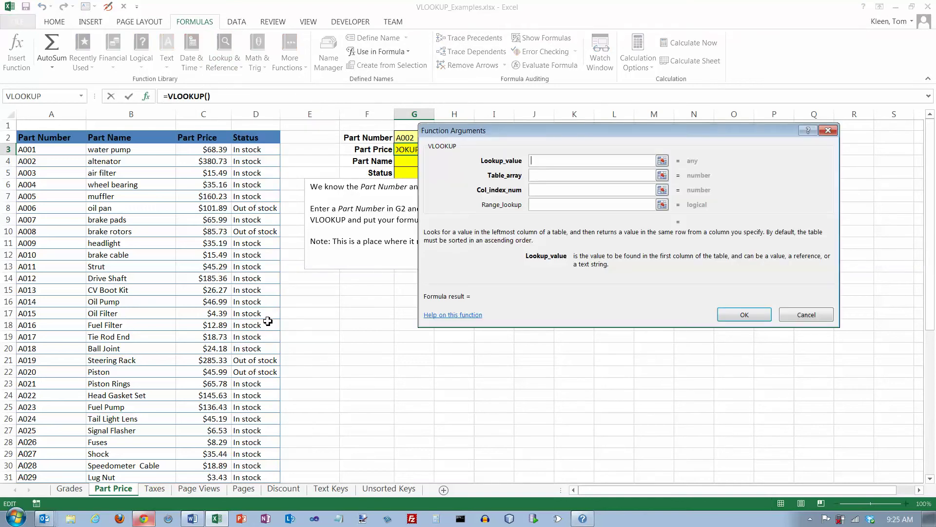
left_click_drag(537, 131, 629, 168)
left_click(420, 140)
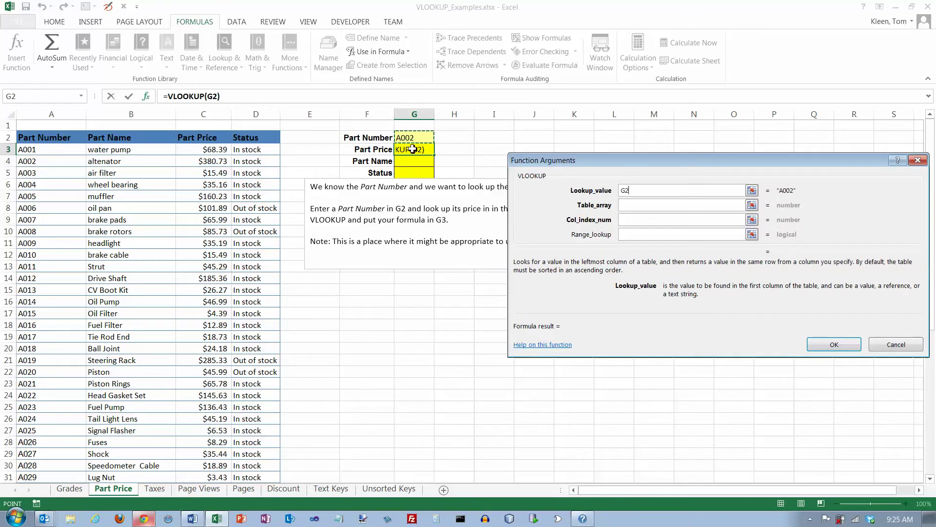
- Set the VLOOKUP table array to the whole parts table without headers as the absolute range $A$3:$D$52
left_click(629, 205)
left_click_drag(35, 153, 239, 161)
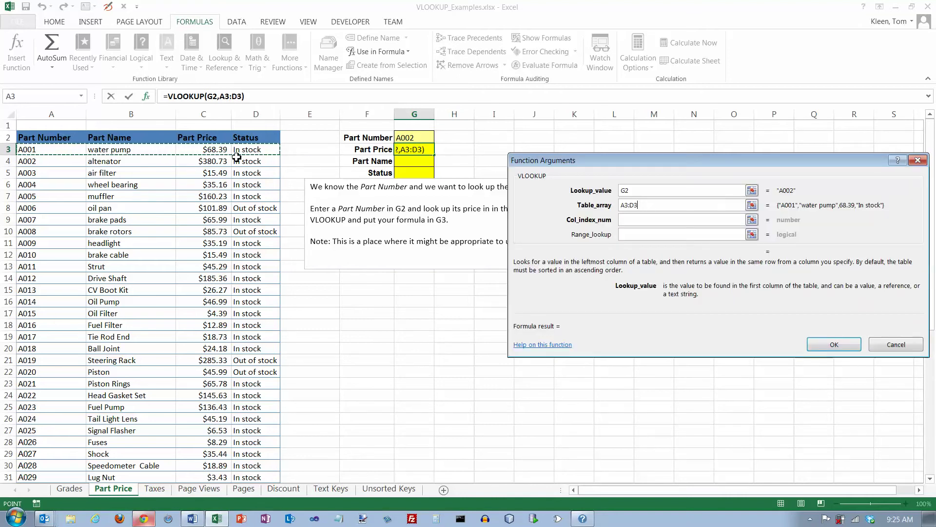
key("ctrl+shift+Down")
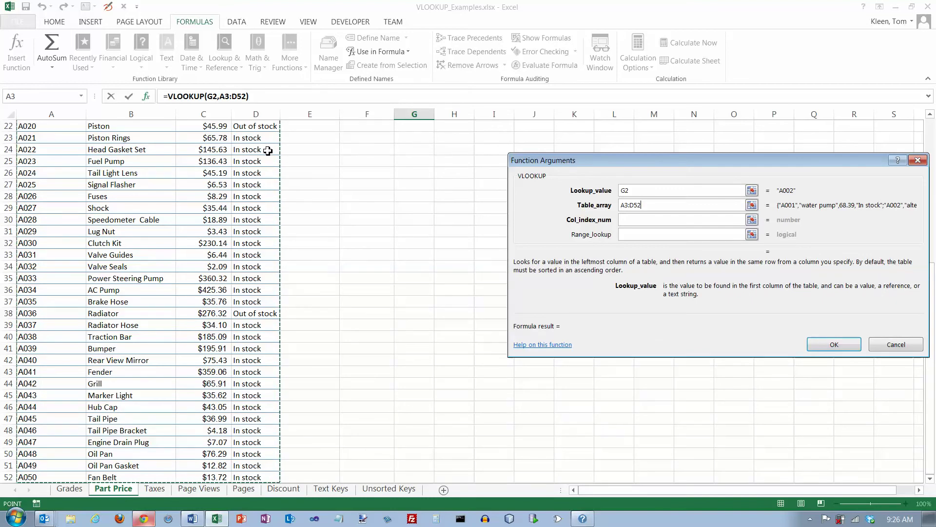
scroll(343, 150, "up", 7)
key("F4")
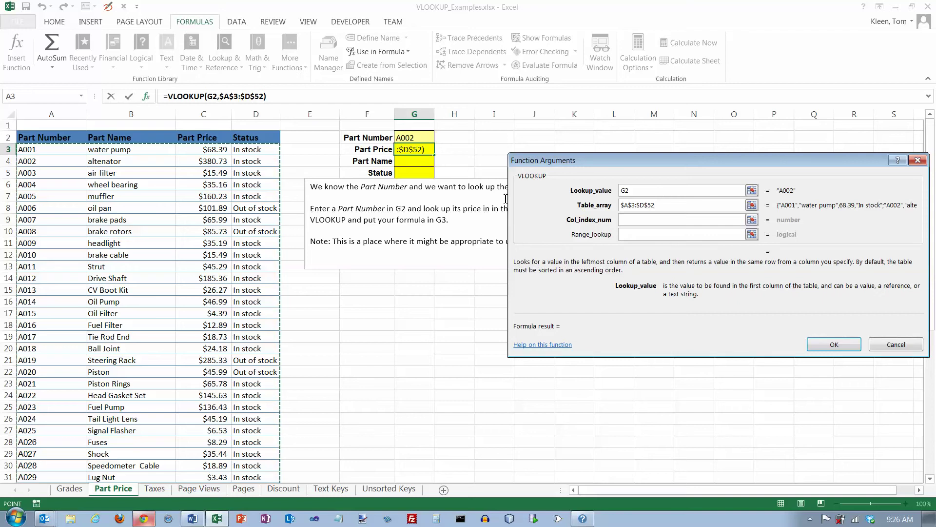
- Set the VLOOKUP column index to 3, complete the formula, and check its result against the A002 row of the table
key("Tab")
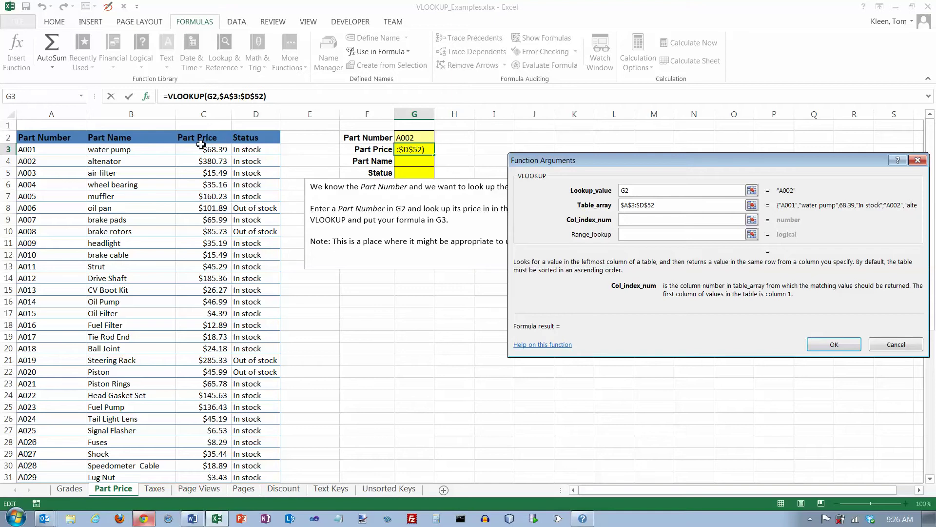
type("3")
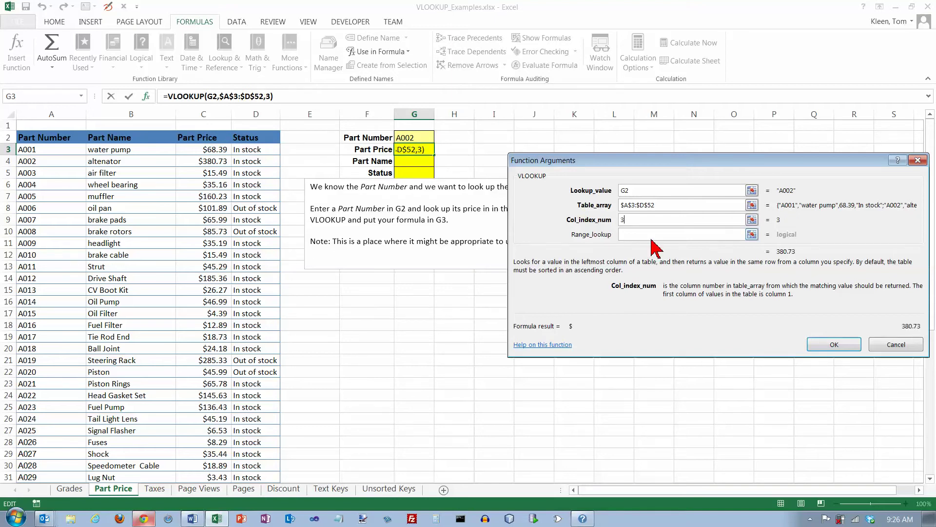
left_click(832, 344)
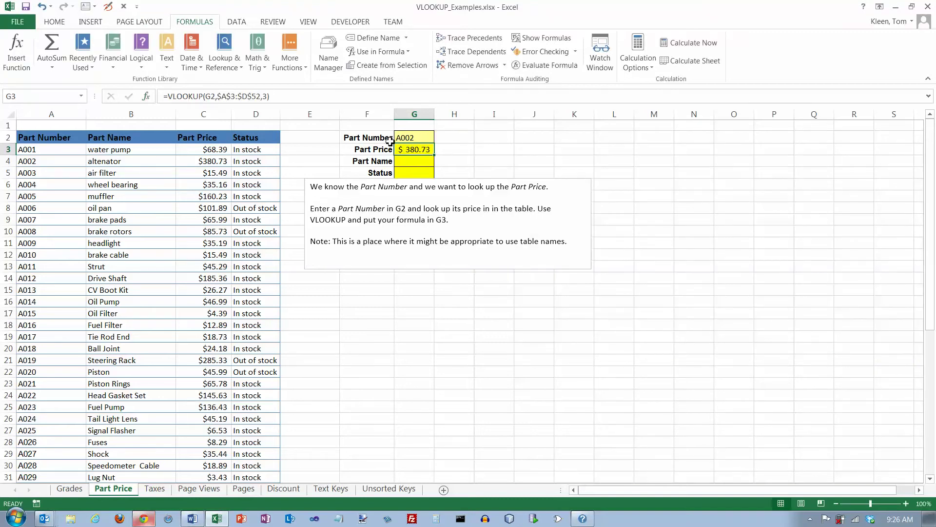
left_click_drag(21, 163, 258, 166)
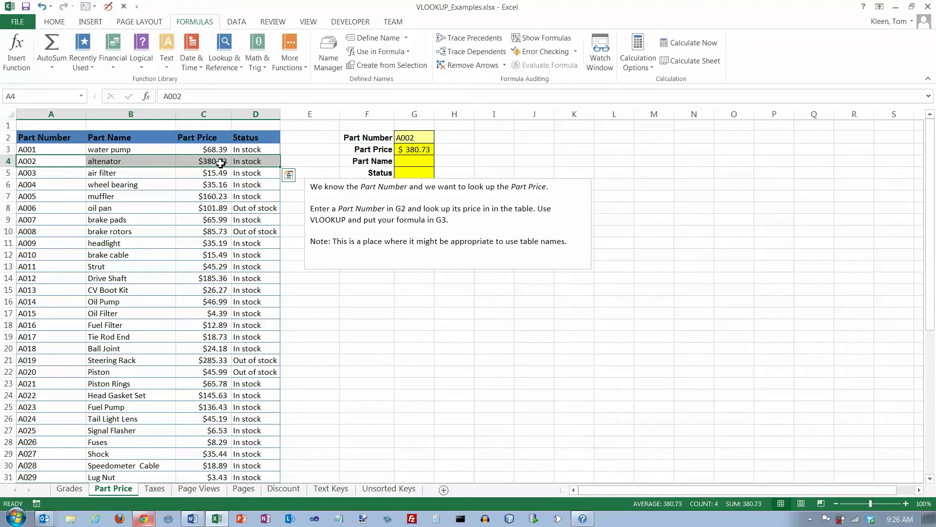
- Copy the Part Price formula from G3 into the Part Name cell G4
left_click(411, 163)
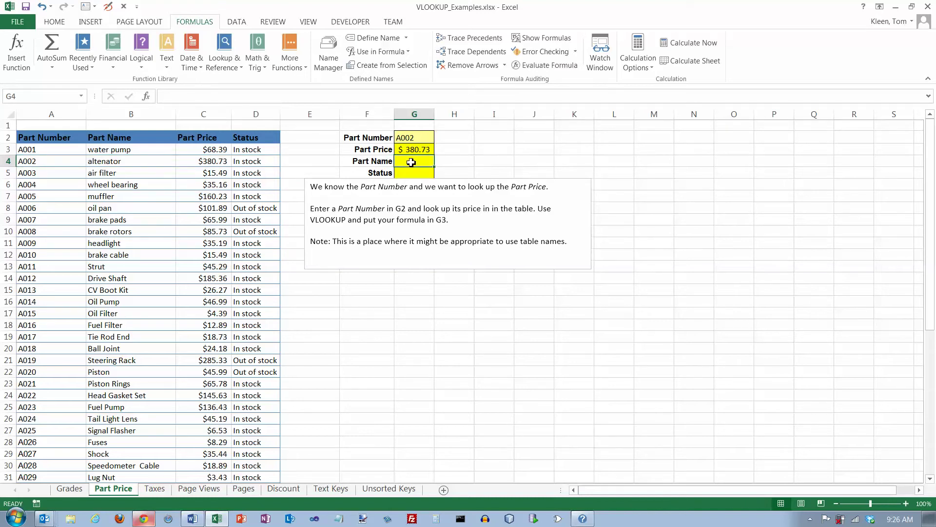
left_click(417, 151)
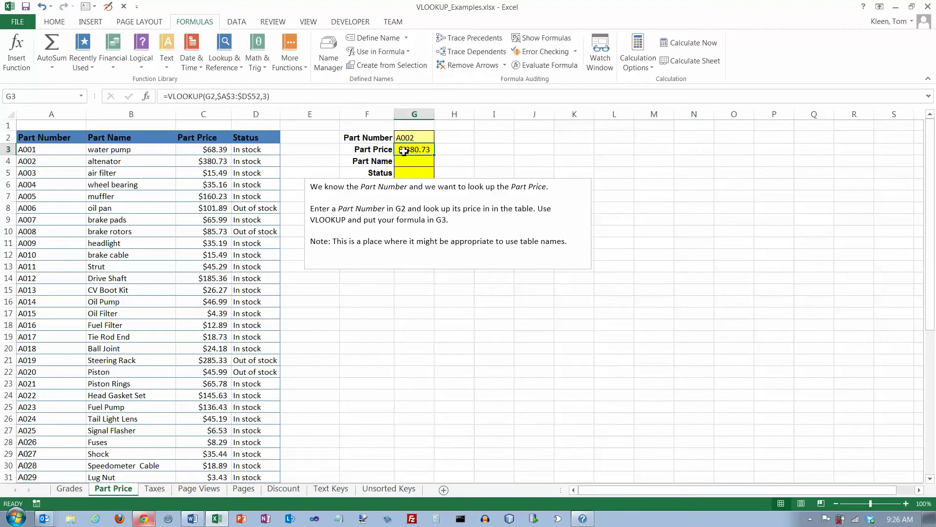
right_click(404, 150)
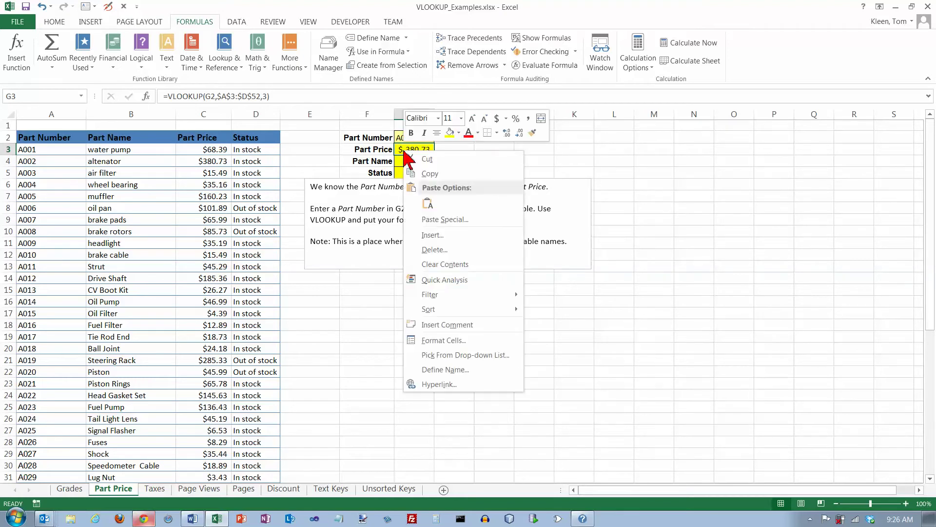
left_click(429, 173)
left_click(418, 164)
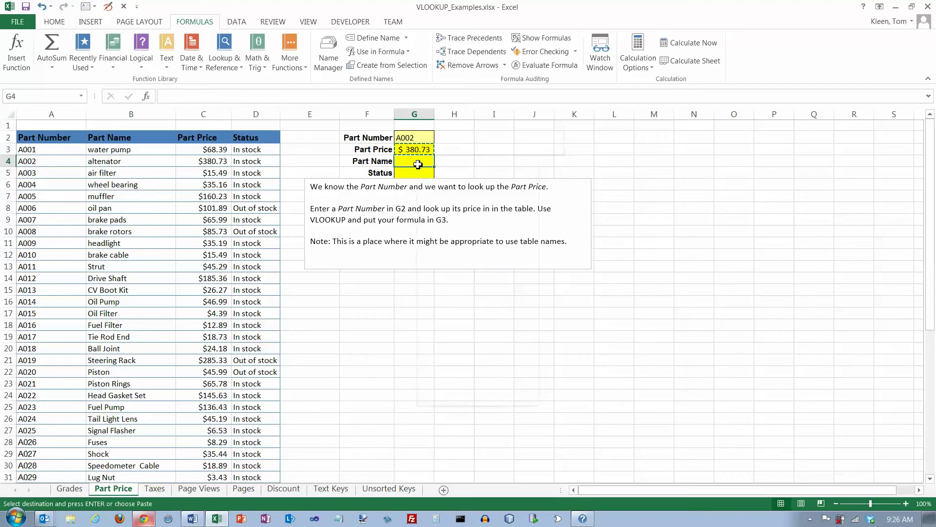
right_click(418, 164)
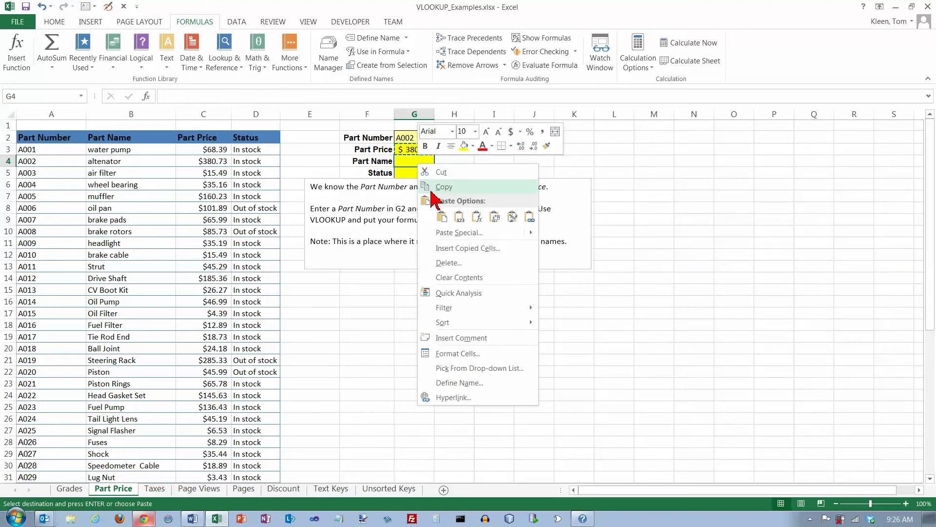
left_click(442, 216)
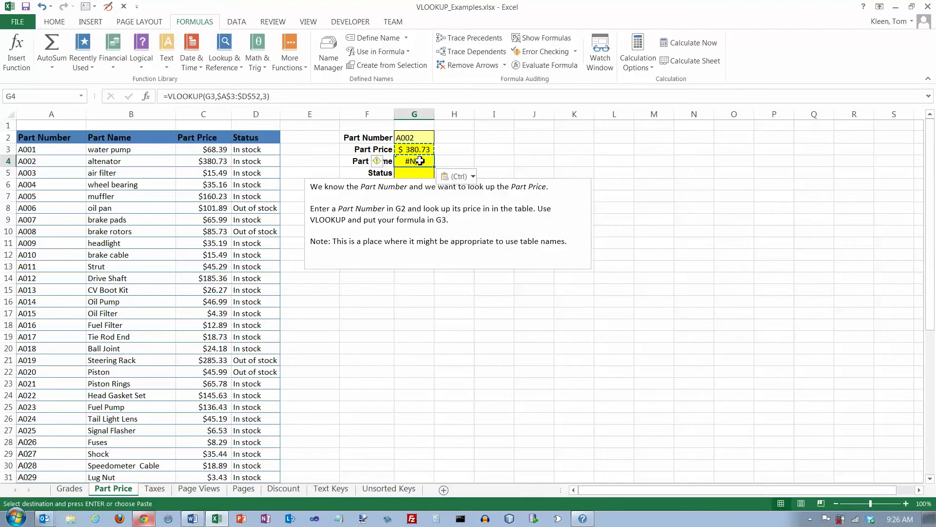
- Change the lookup value in the G4 formula to G2
left_click(215, 96)
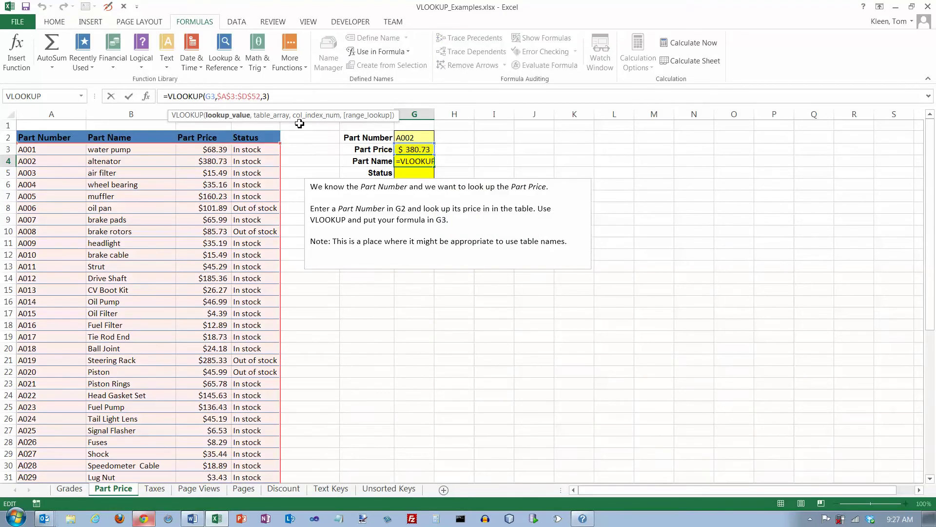
key("BackSpace")
type("2")
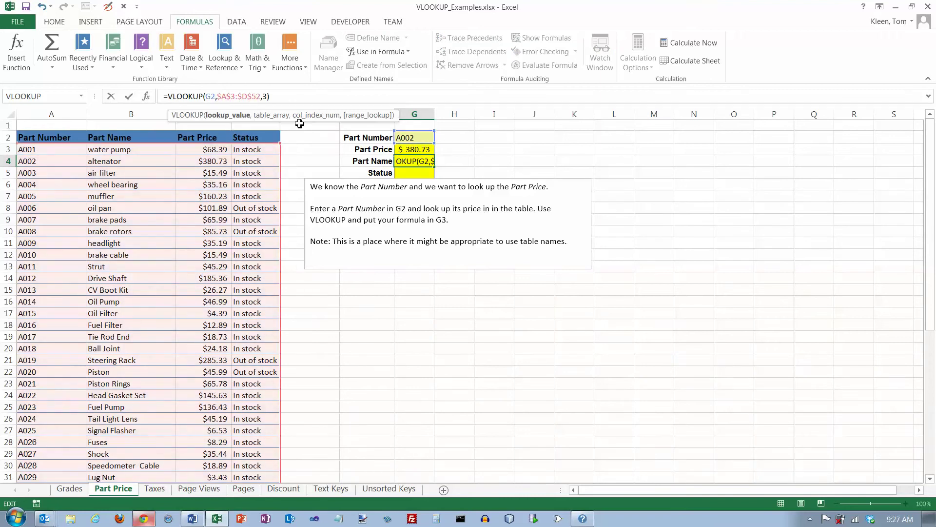
key("Return")
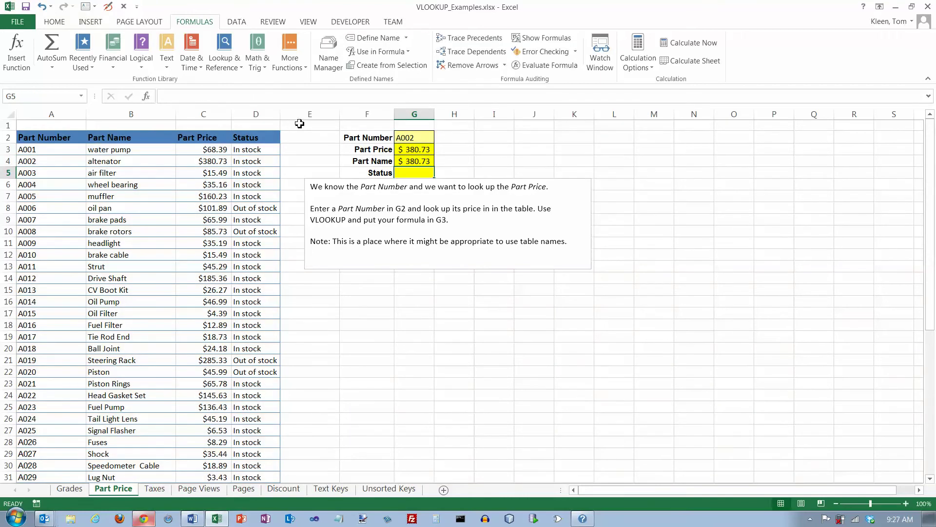
- Set the column index of the G4 formula to 2, giving =VLOOKUP(G2,$A$3:$D$52,2)
double_click(413, 162)
left_click(265, 97)
key("BackSpace")
type("3:$D$52,2)")
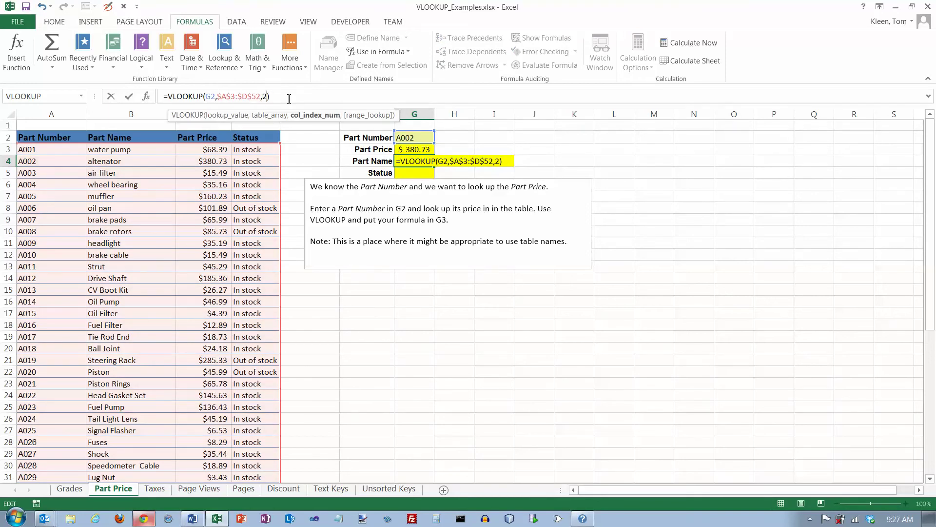
key("Return")
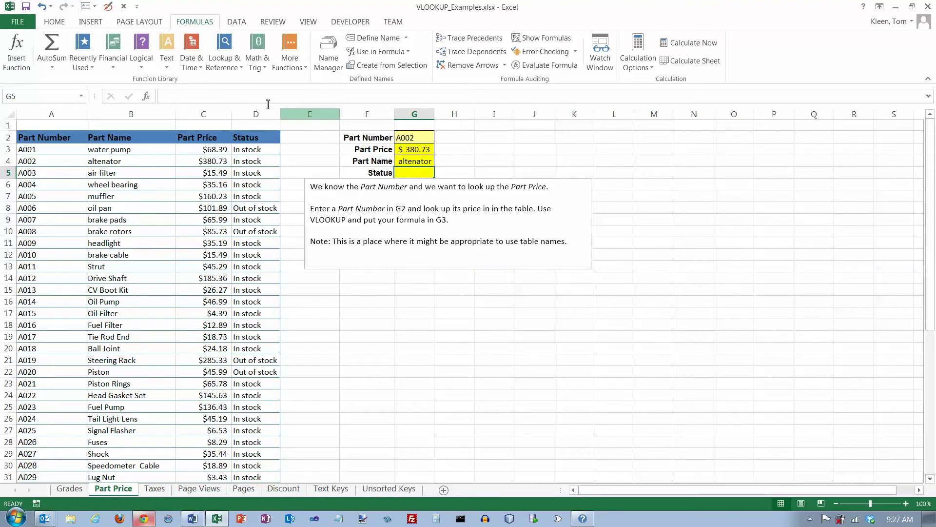
- Start a VLOOKUP formula in the Status cell G5 with G2 as the lookup value
left_click(239, 72)
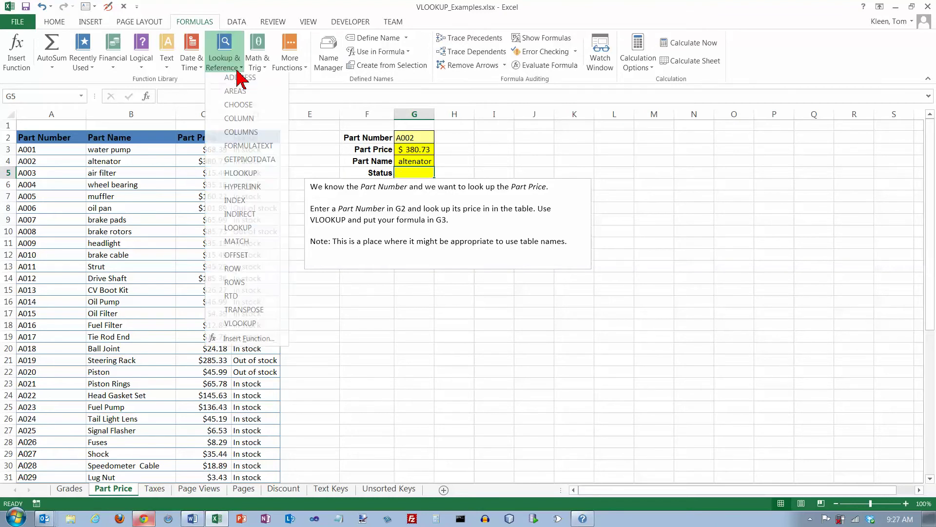
left_click(249, 327)
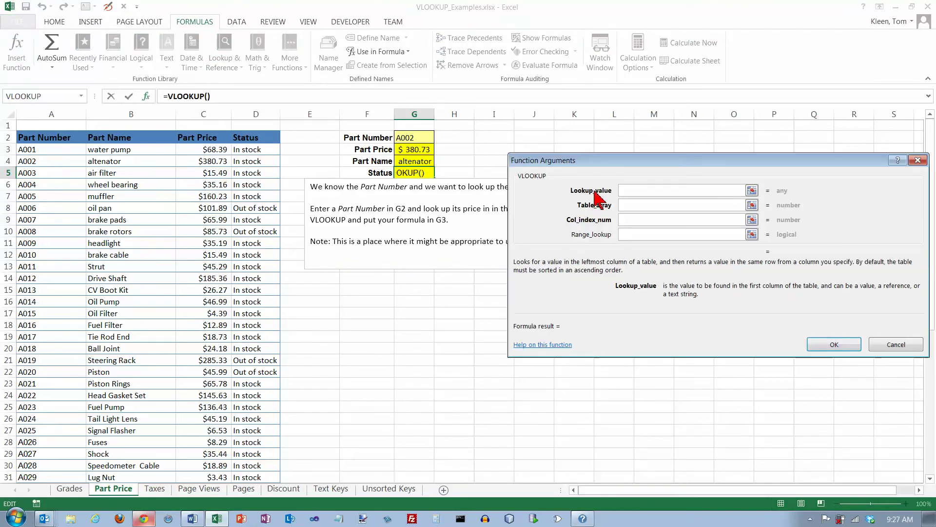
left_click(409, 136)
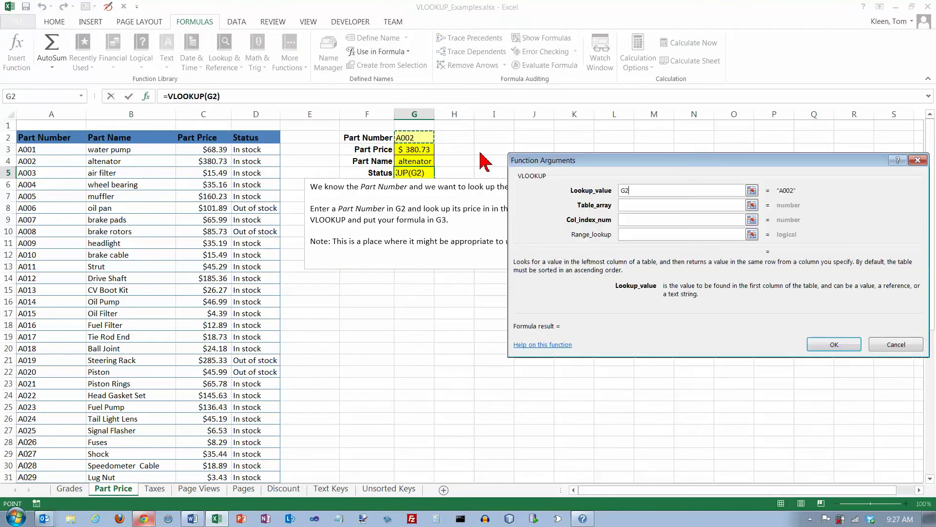
- Set the table array of the G5 VLOOKUP to the absolute range $A$3:$D$52
left_click(633, 206)
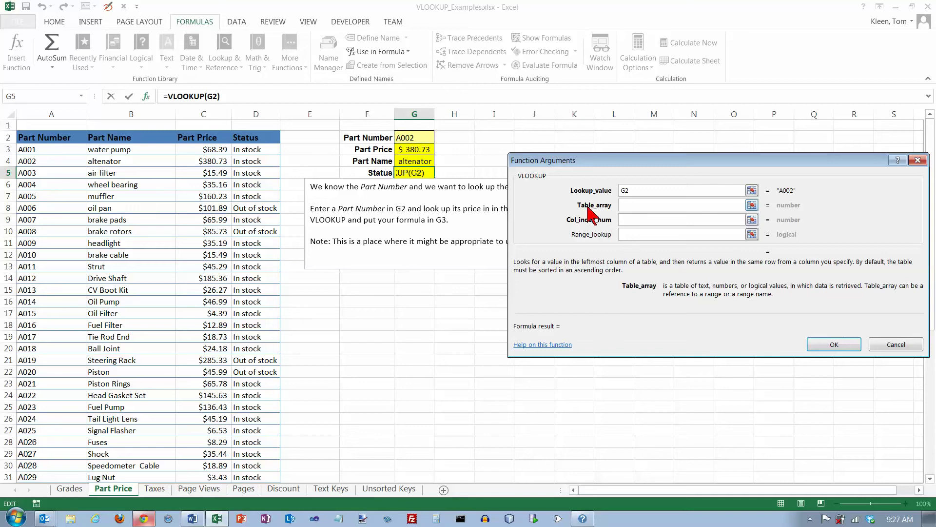
left_click_drag(44, 152, 239, 160)
key("ctrl+shift+Down")
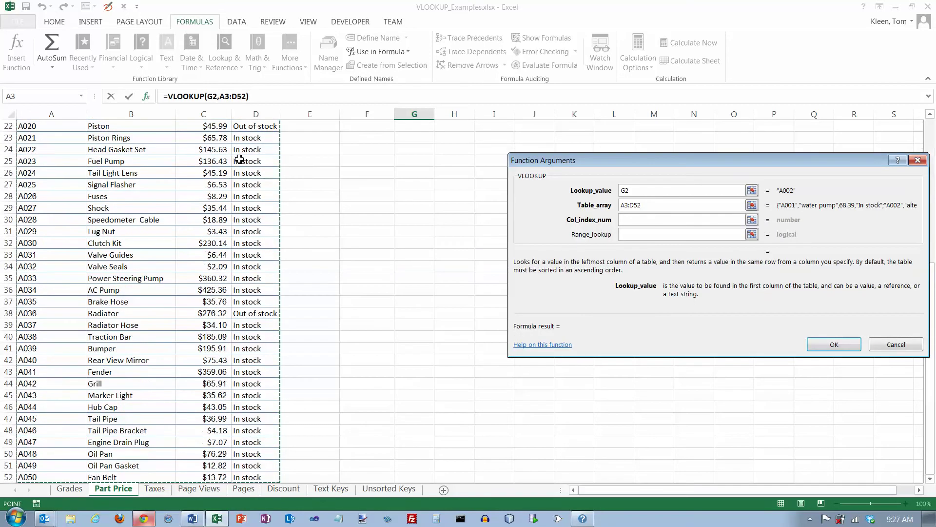
scroll(581, 169, "up", 5)
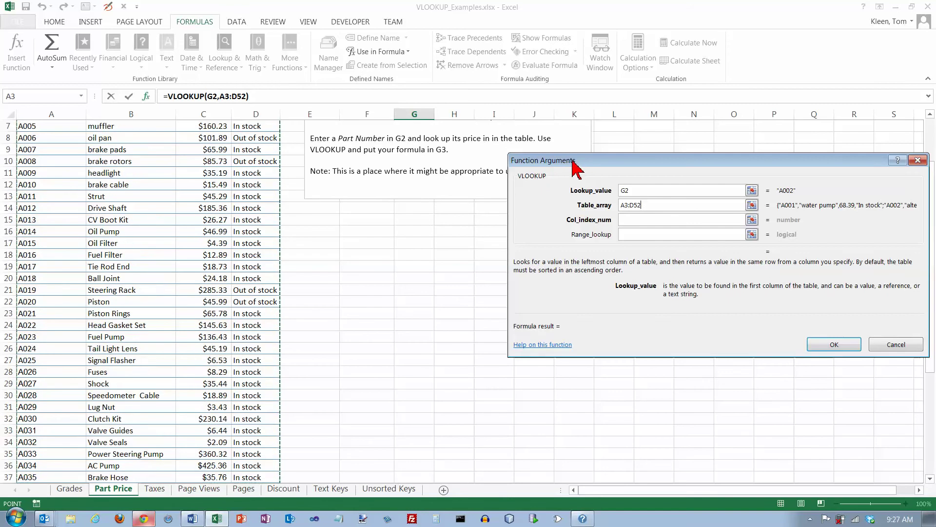
key("F4")
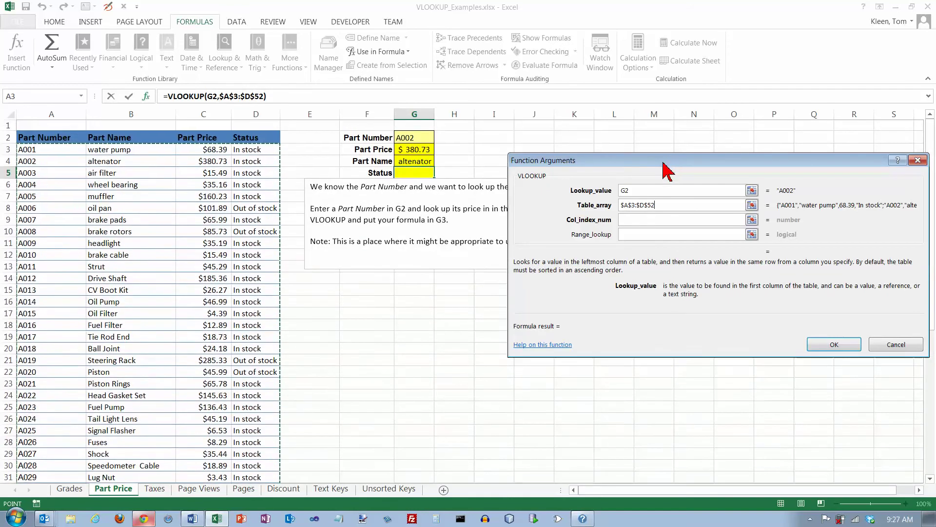
- Complete the Status formula with column index 4 and check the results against the A002 row of the table
left_click(634, 219)
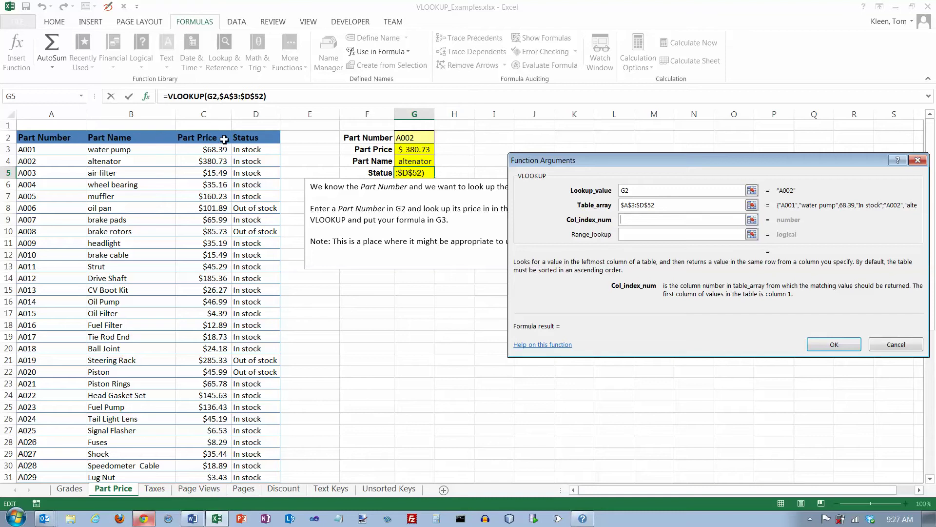
type("4")
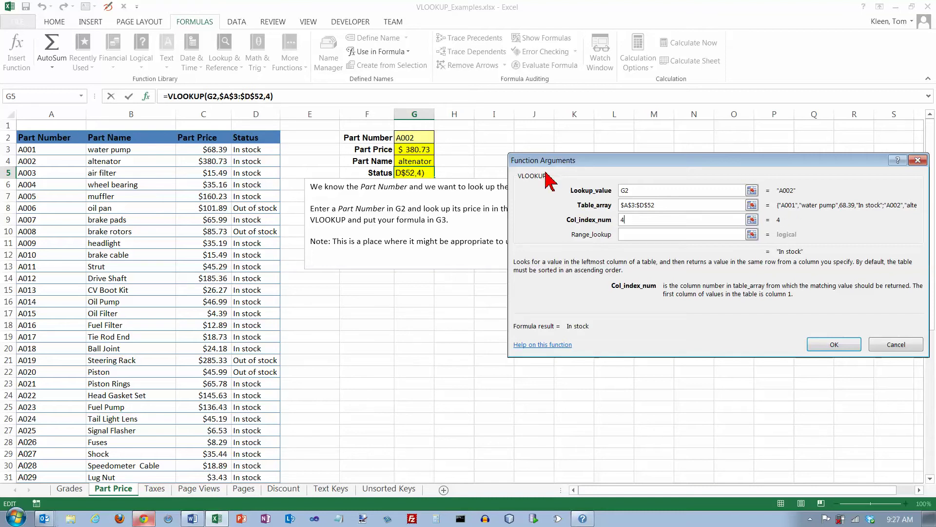
left_click(835, 344)
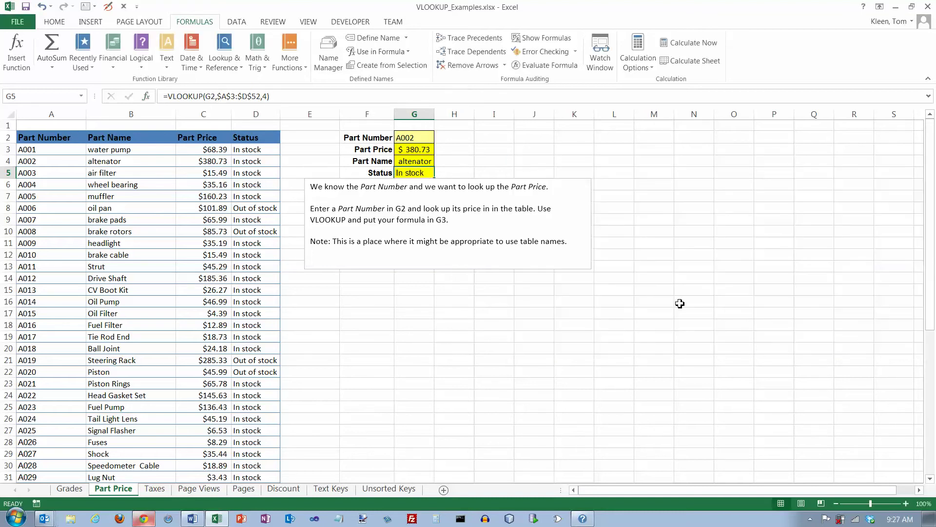
left_click_drag(41, 162, 271, 163)
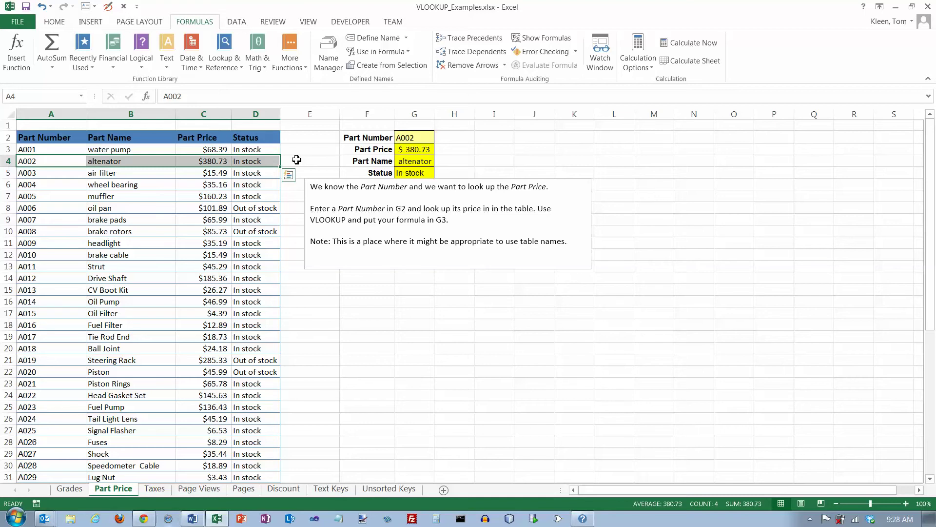
- Open the Taxes sheet and examine the tax table, its salary range column and the first salary in B2
left_click(160, 488)
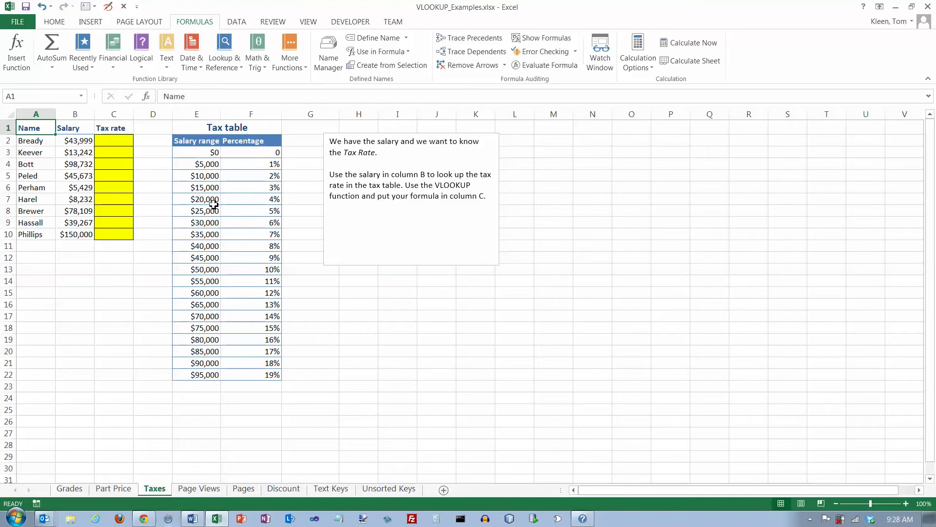
left_click_drag(207, 153, 263, 376)
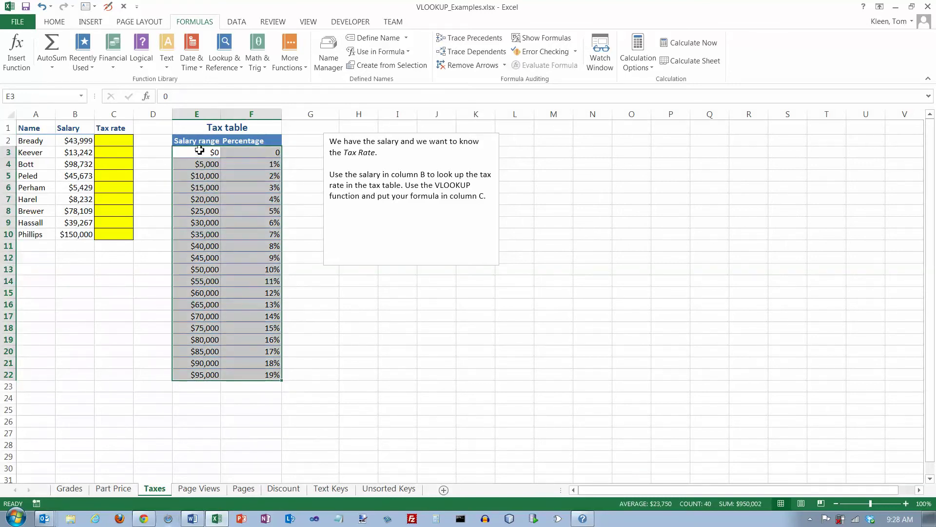
left_click_drag(200, 151, 195, 370)
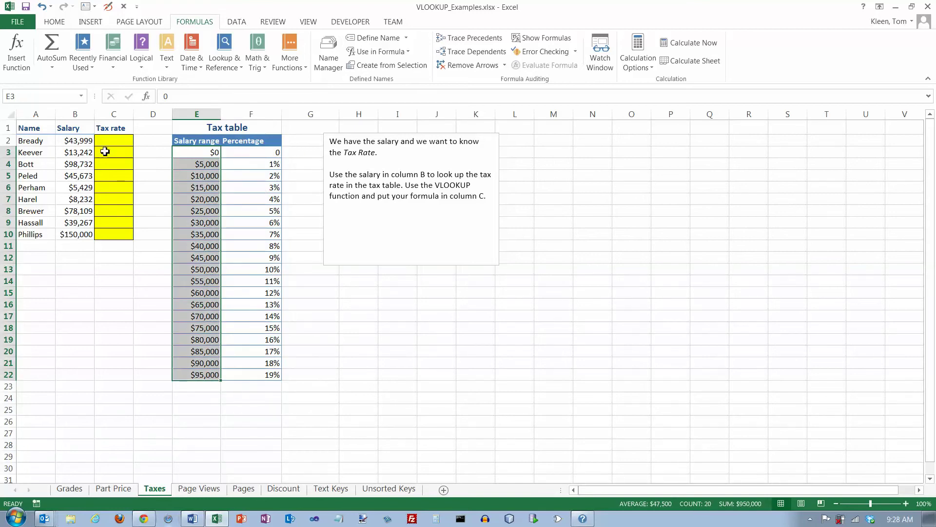
left_click(71, 142)
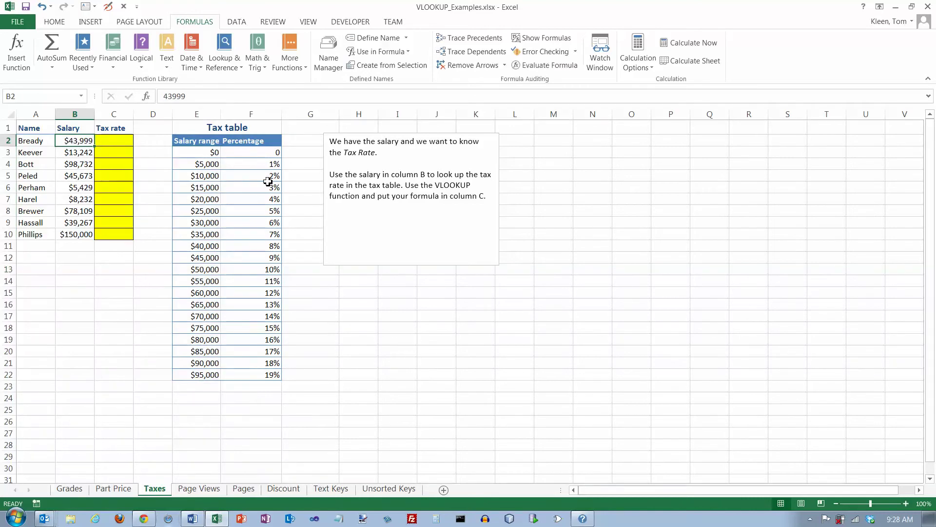
- Start a VLOOKUP formula in the Tax rate cell C2 with B2 as the lookup value
left_click(121, 141)
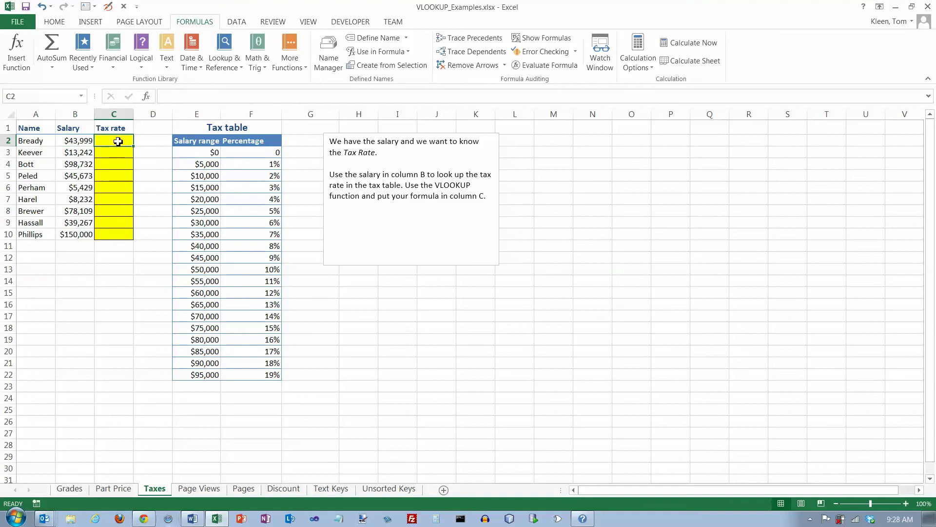
left_click(239, 73)
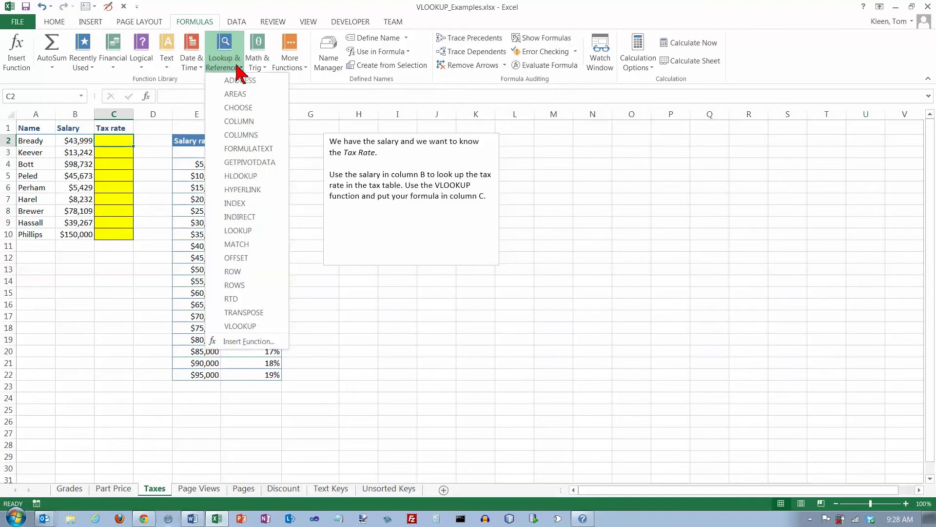
left_click(239, 332)
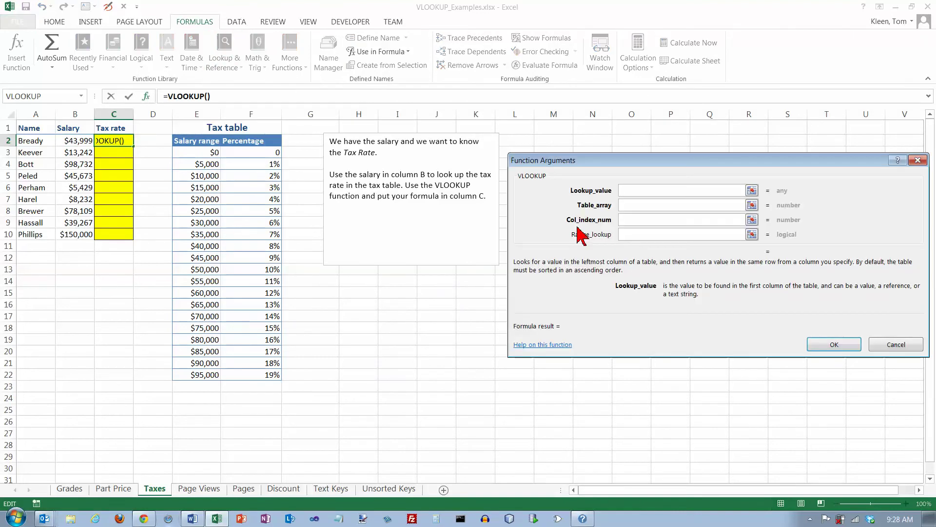
left_click(79, 142)
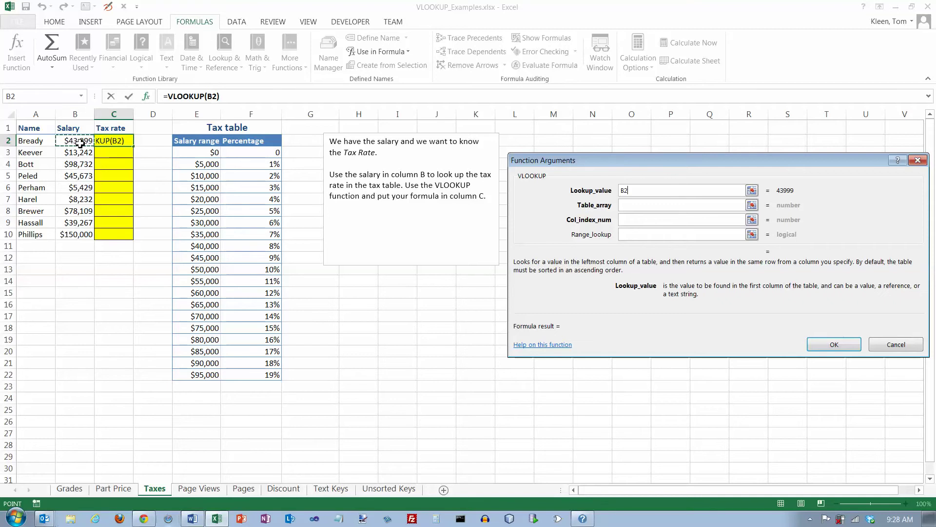
- Set the table array of the C2 VLOOKUP to the absolute range $E$3:$F$22
left_click(639, 204)
left_click_drag(200, 158, 255, 375)
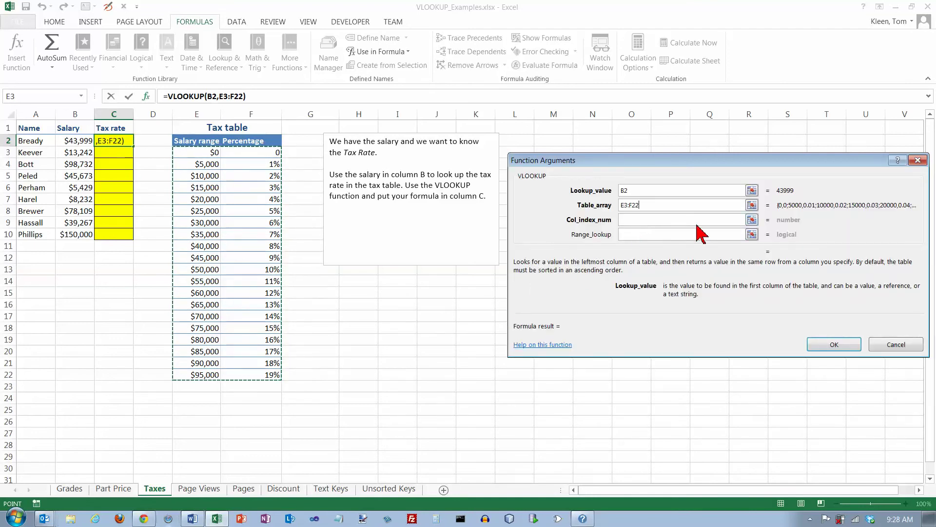
key("F4")
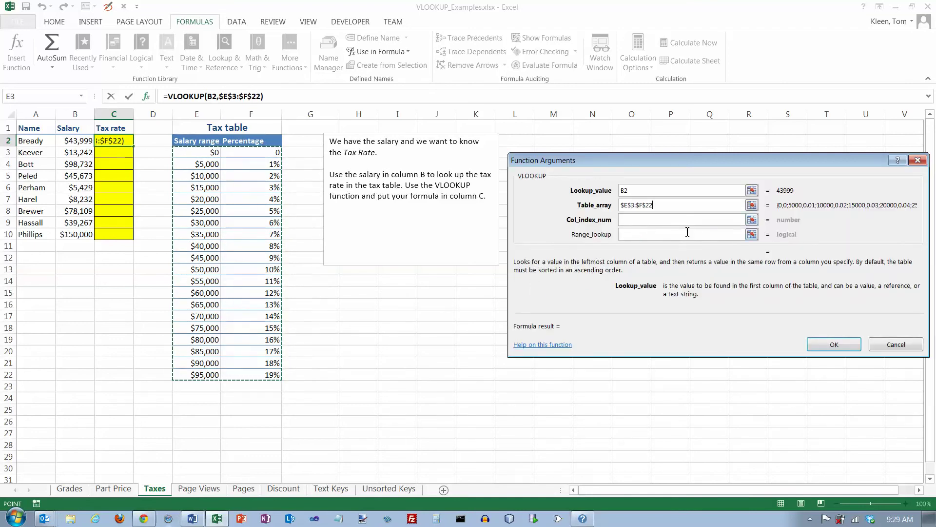
- Complete the C2 formula with column index 2 and fill it down through C10
left_click(642, 220)
type("2")
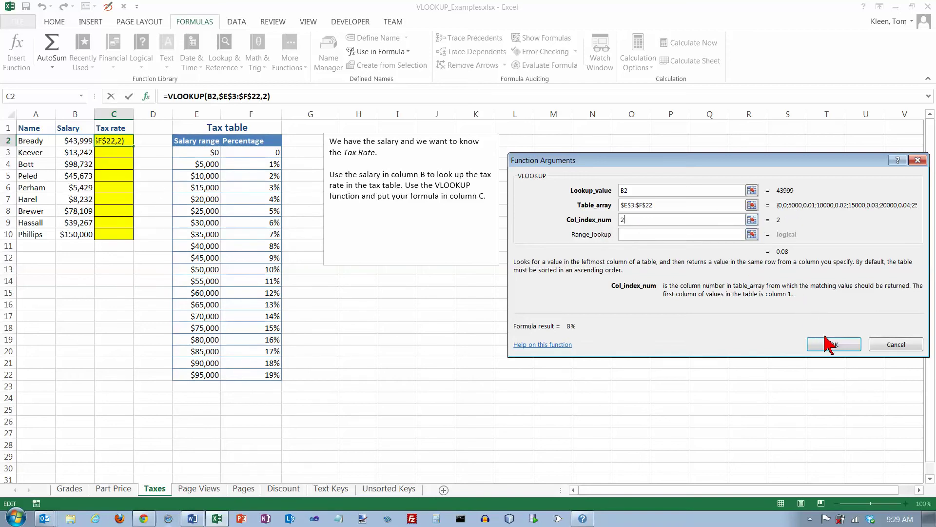
left_click(836, 348)
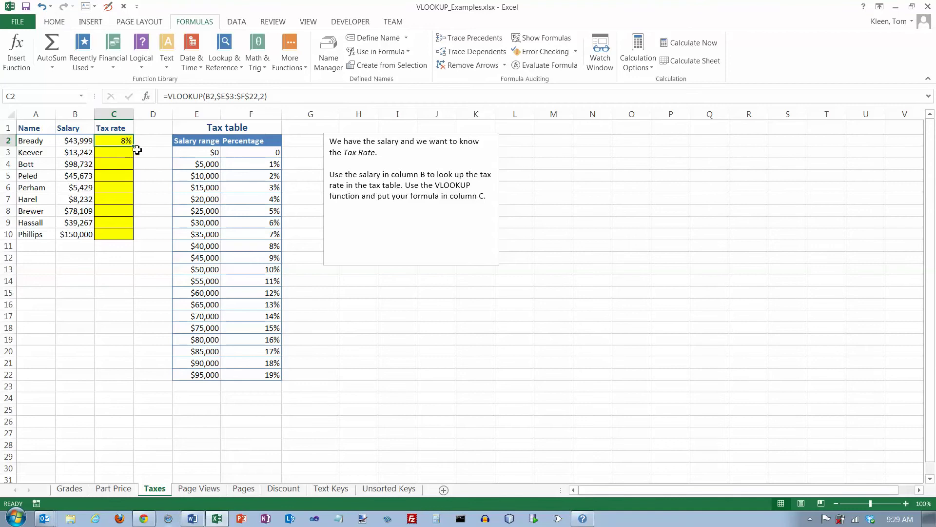
left_click_drag(135, 148, 134, 240)
left_click_drag(212, 236, 212, 236)
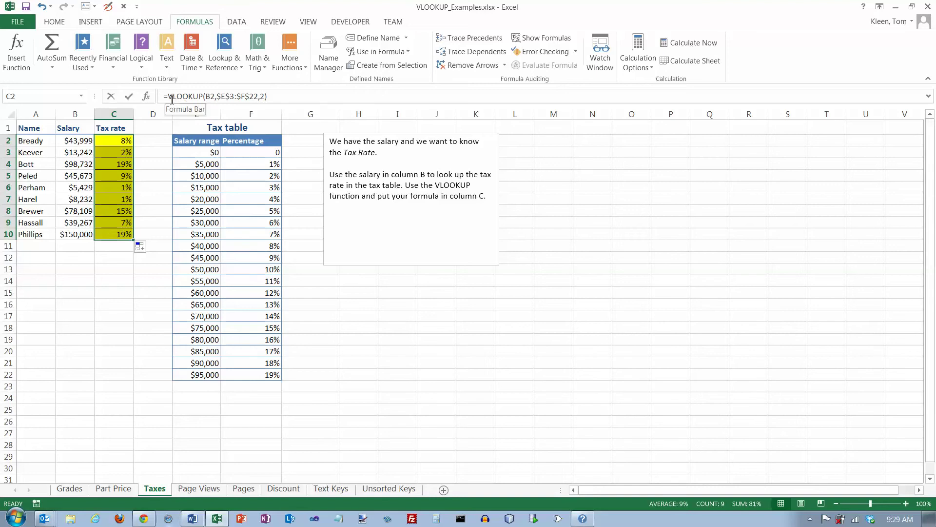
- Extend the C2 formula to multiply the looked-up rate by the salary, giving =VLOOKUP(B2,$E$3:$F$22,2)*B2
left_click(167, 97)
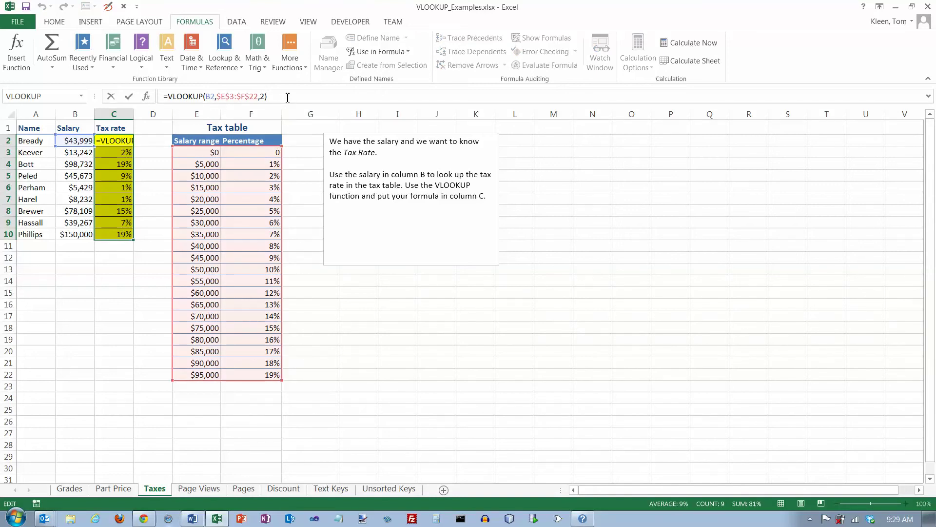
type("*")
type("b2")
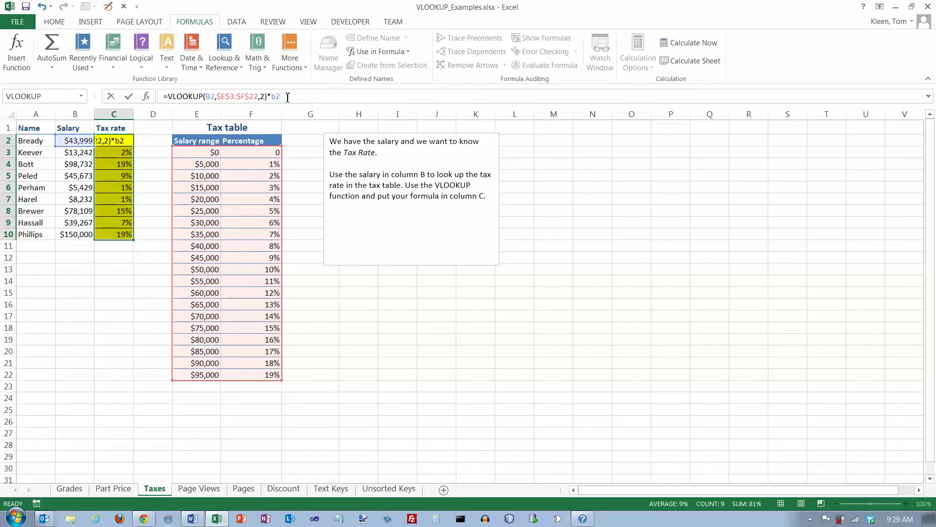
key("Return")
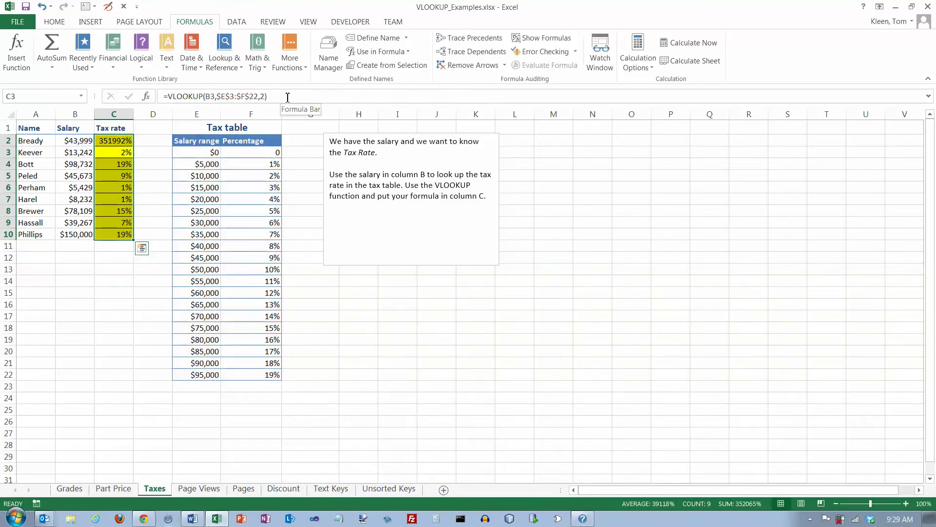
- Format the tax amount in C2 with the Accounting number format
left_click(109, 141)
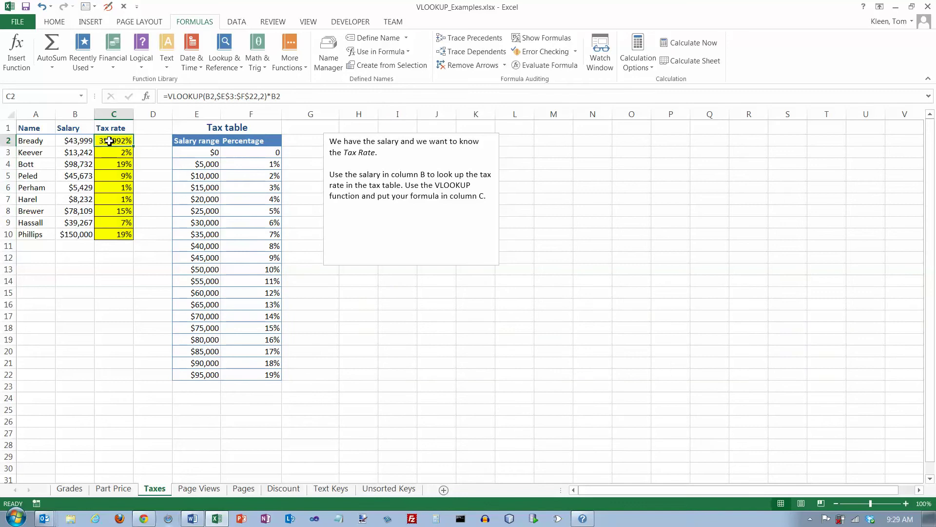
left_click(54, 21)
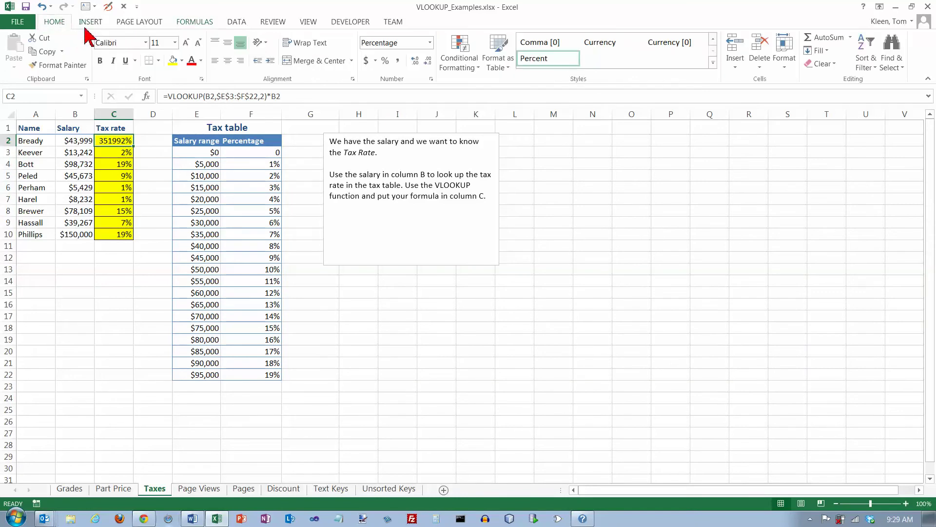
left_click(367, 60)
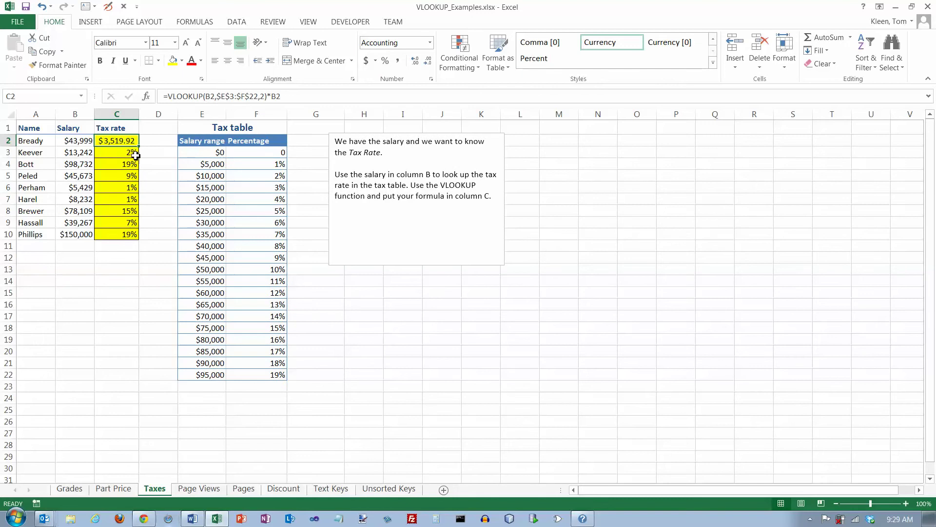
- Fill the C2 tax formula down through C10 and widen column C so every amount fits
left_click_drag(140, 147, 141, 237)
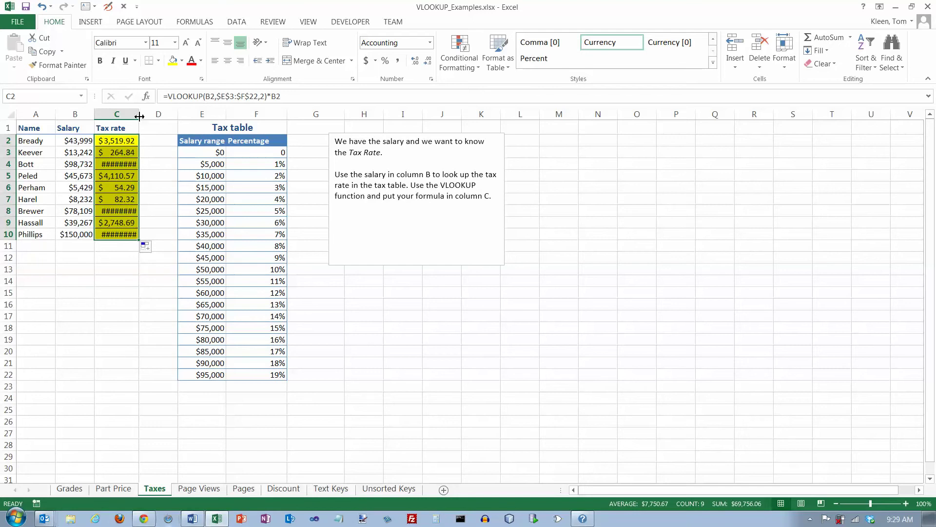
left_click(119, 163)
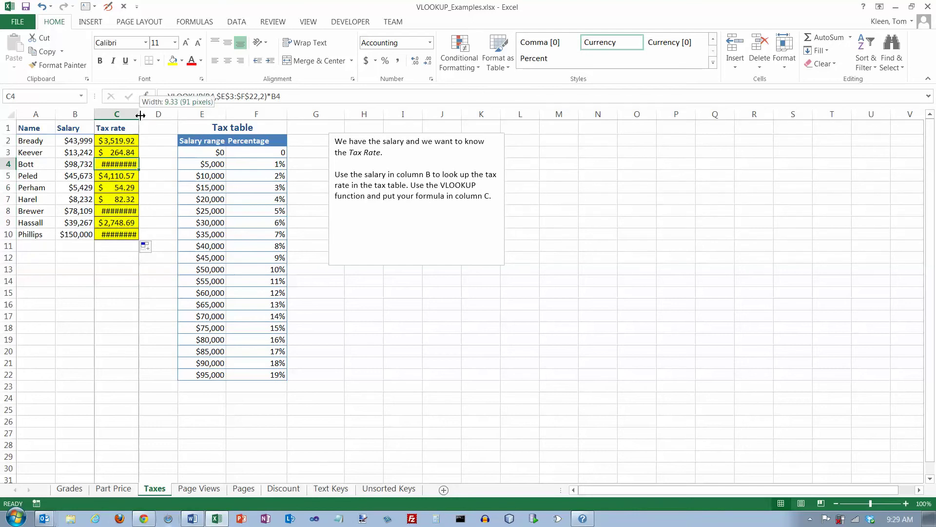
double_click(140, 113)
left_click_drag(143, 114, 155, 119)
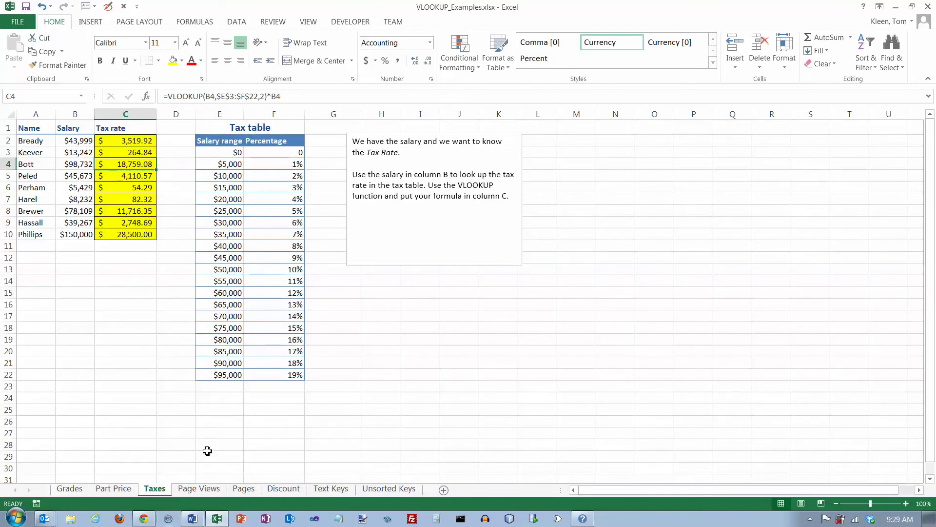
- Open the Page Views sheet and examine the Page ID values in column A from A4 to A14
left_click(206, 489)
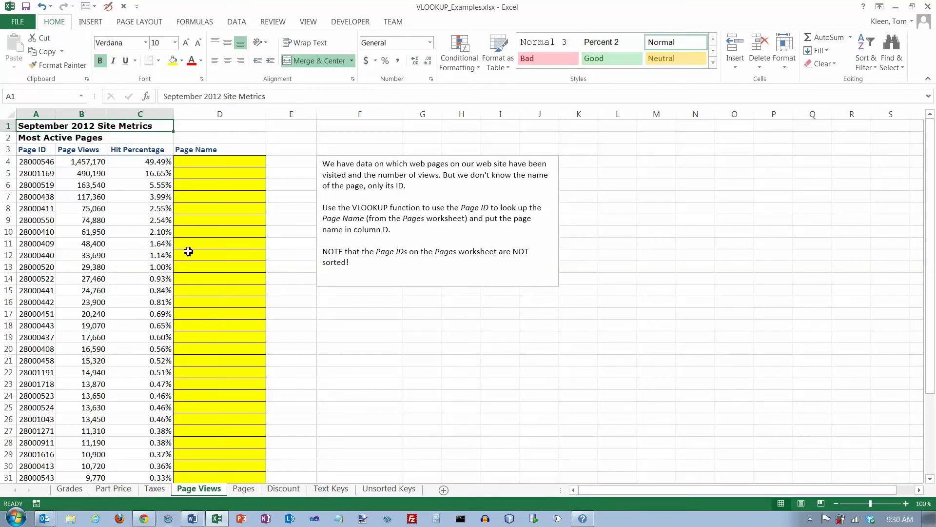
left_click(43, 164)
left_click(43, 174)
left_click(43, 186)
left_click(43, 197)
left_click(42, 210)
left_click(43, 222)
left_click(41, 234)
left_click(41, 254)
left_click(42, 276)
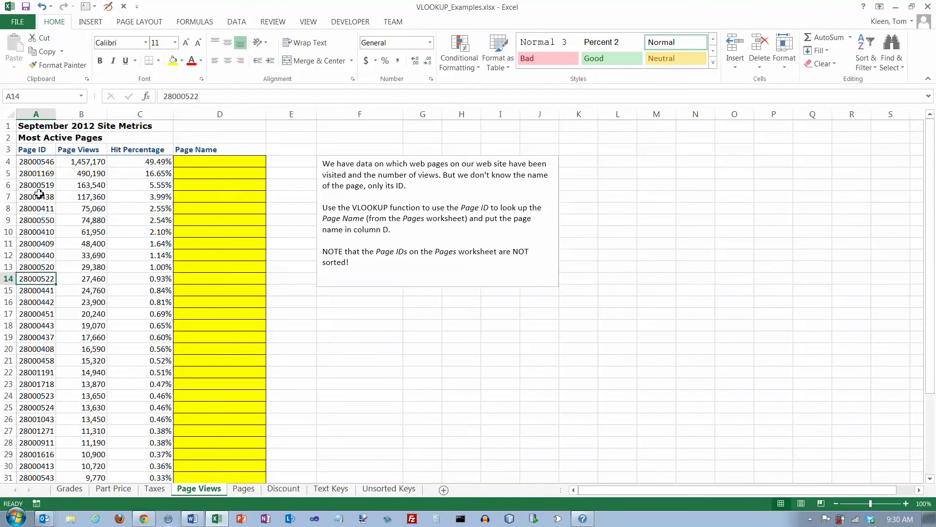
- Examine the Page ID and Hit Percentage values in the first rows and the empty Page Name cell D4
left_click(38, 164)
left_click(39, 174)
left_click(39, 185)
left_click(37, 198)
left_click(35, 222)
left_click(45, 241)
left_click(158, 163)
left_click(157, 174)
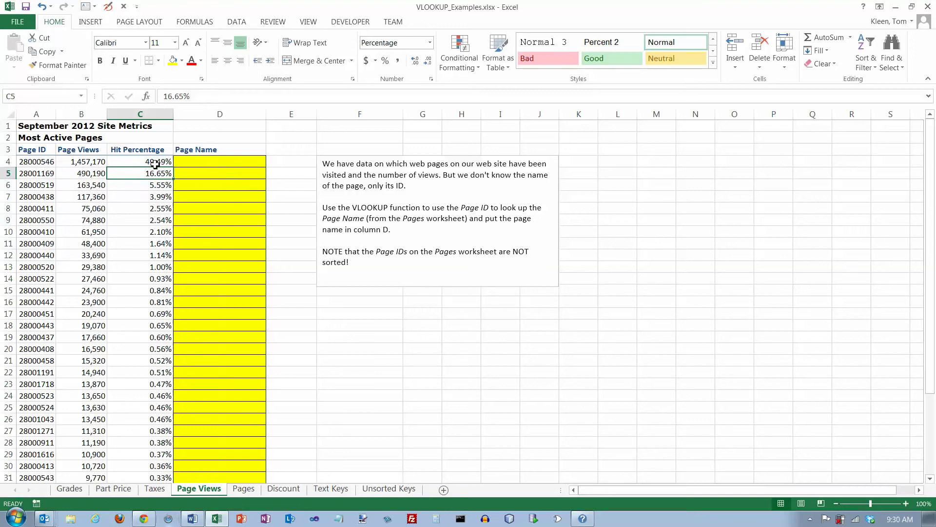
left_click(205, 162)
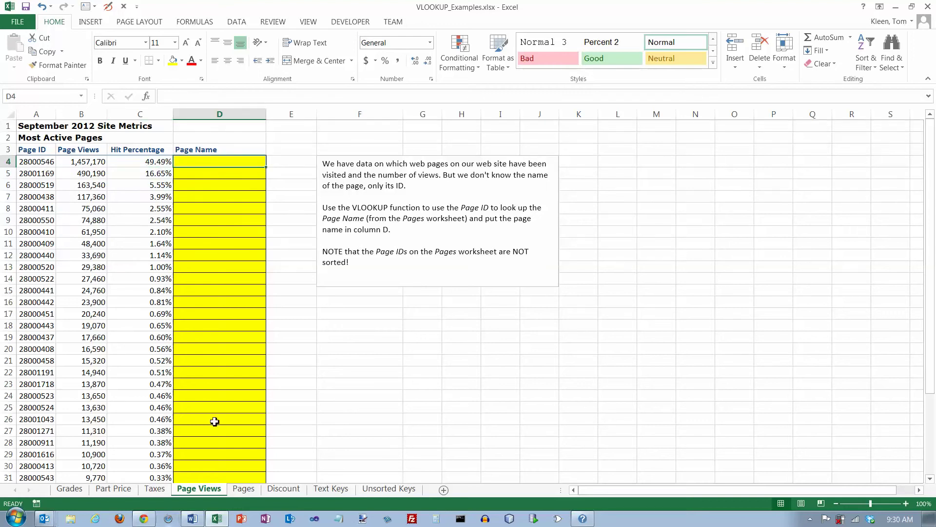
- Examine the order of the Page IDs on the Pages sheet and compare that sheet with the Page Views sheet
left_click(244, 489)
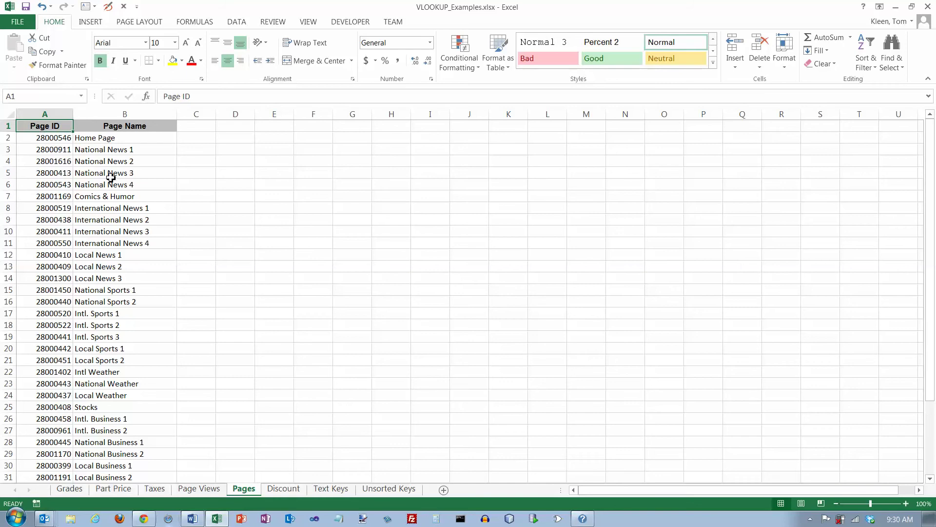
left_click(63, 139)
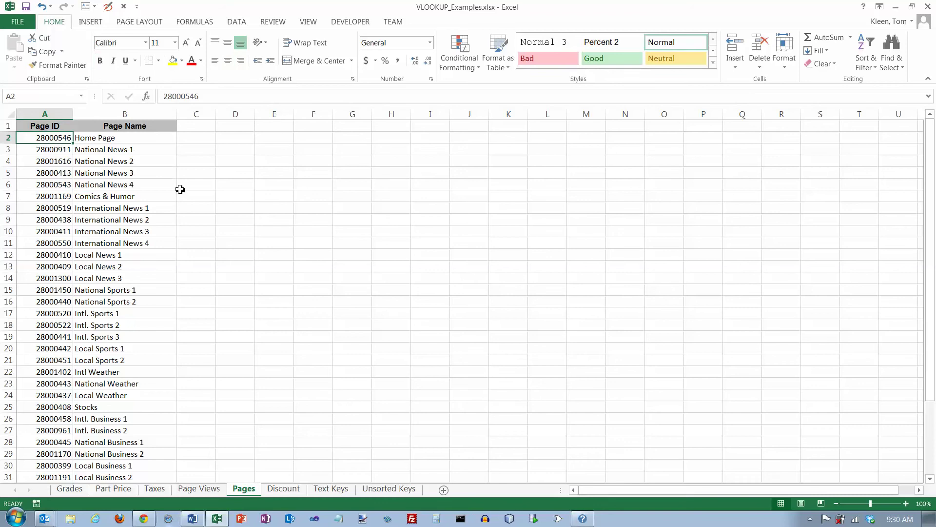
key("Down")
key("Down")
key("Down")
key("Down")
key("Down")
key("Down")
key("Down")
key("Down")
key("Down")
key("Down")
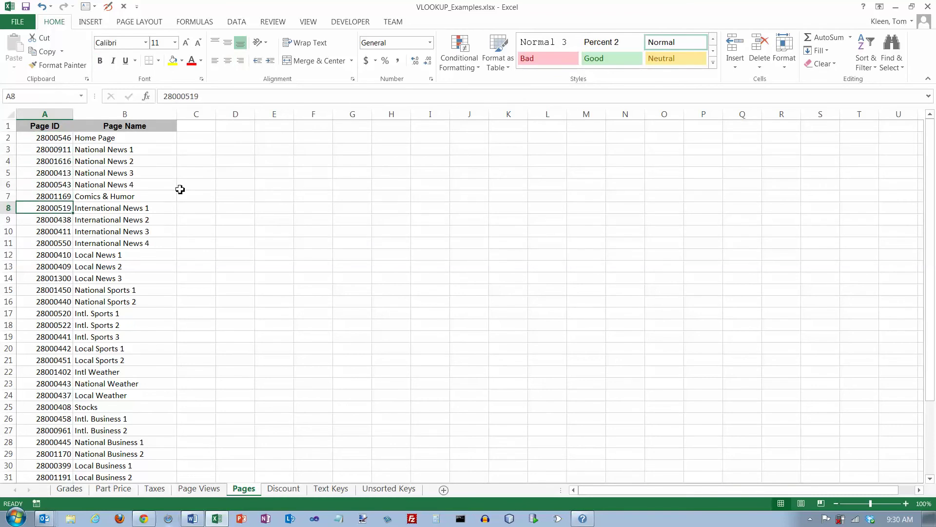
key("Down")
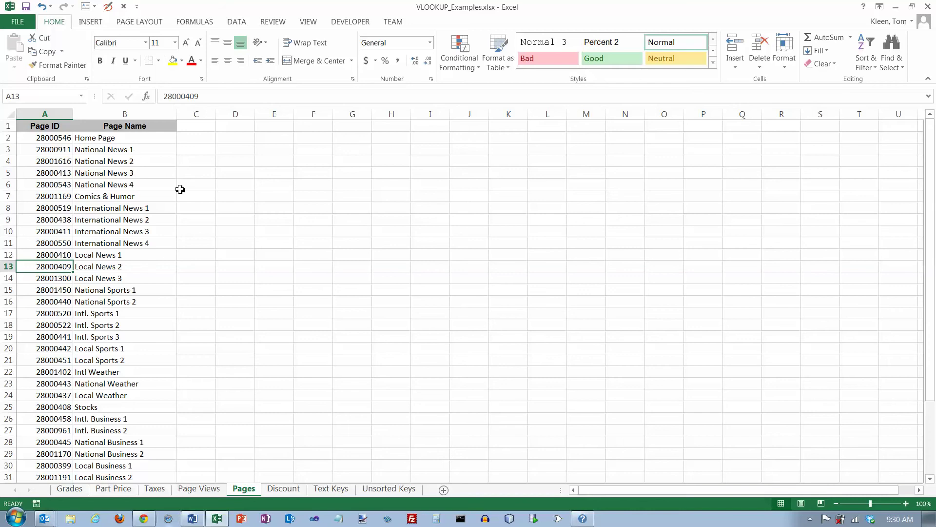
left_click(198, 488)
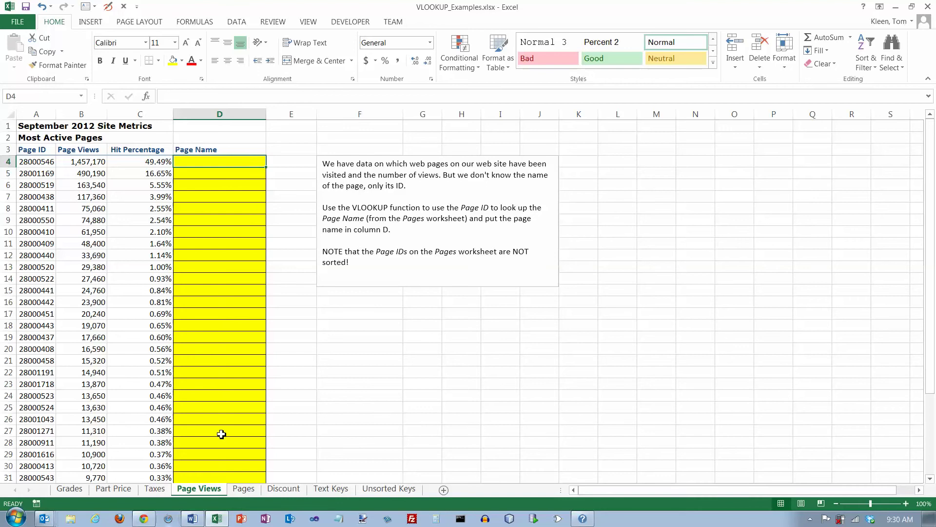
left_click(244, 490)
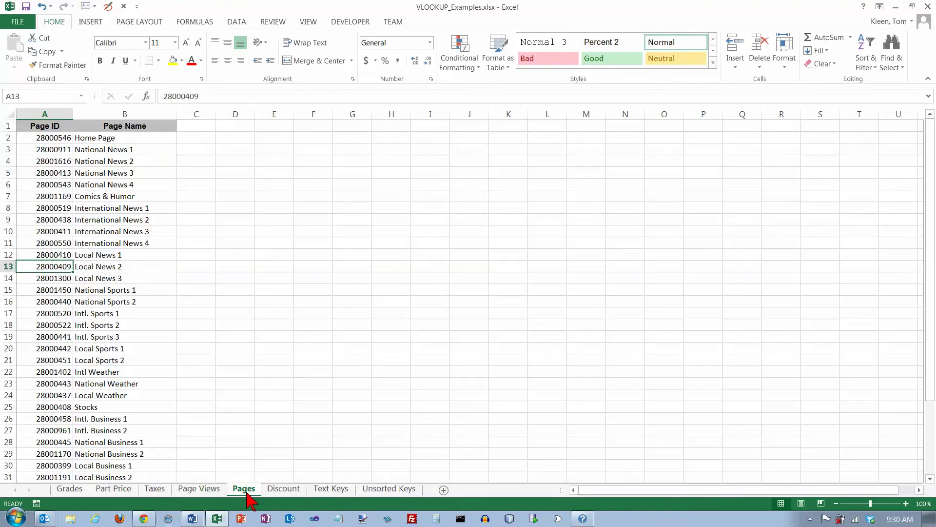
left_click(210, 489)
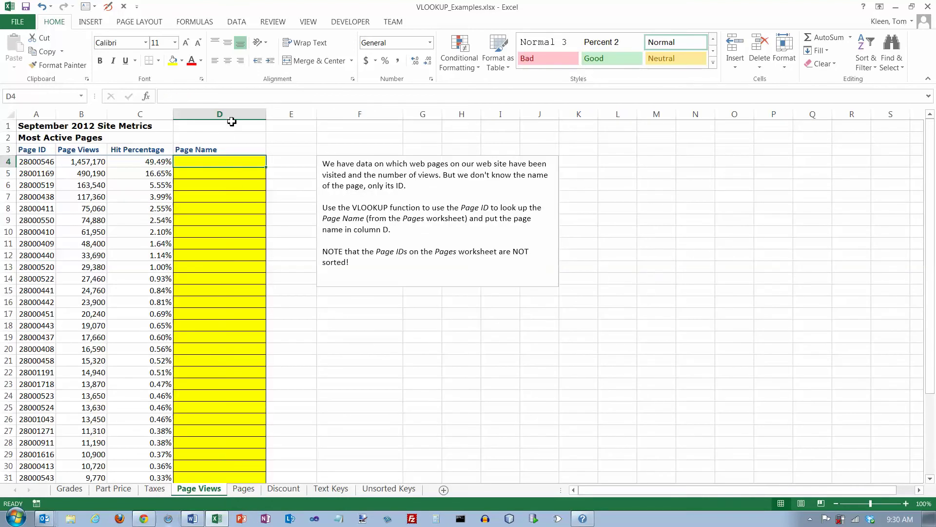
- Start a VLOOKUP in D4 of Page Views with lookup value A4 and the absolute table array Pages!$A$2:$B$39
left_click(188, 22)
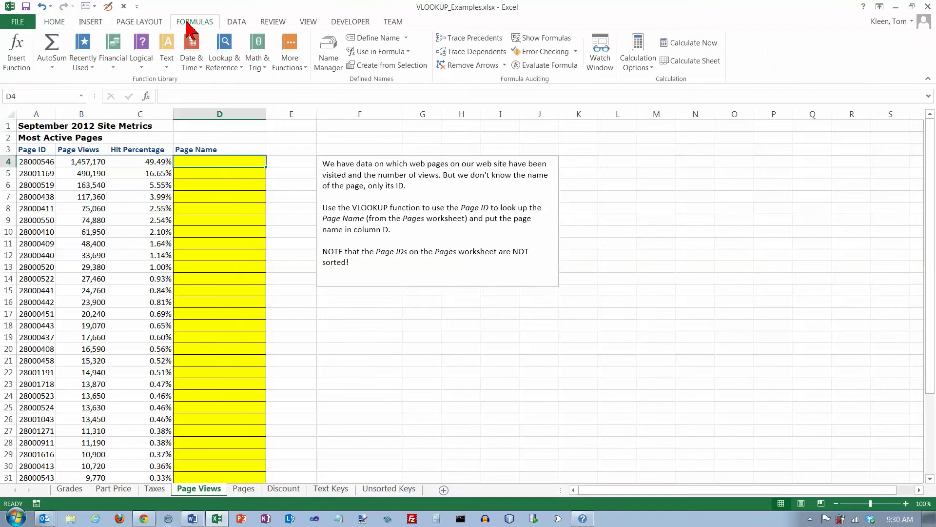
left_click(239, 67)
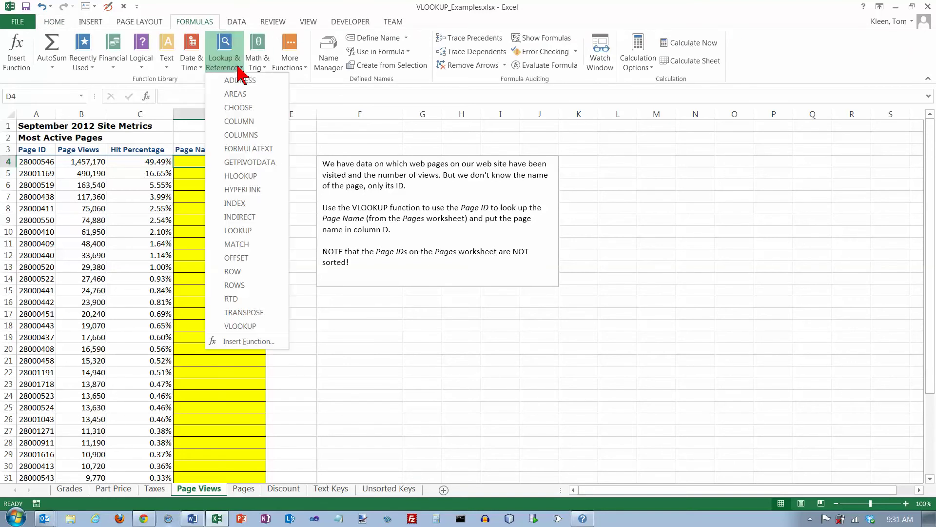
left_click(242, 325)
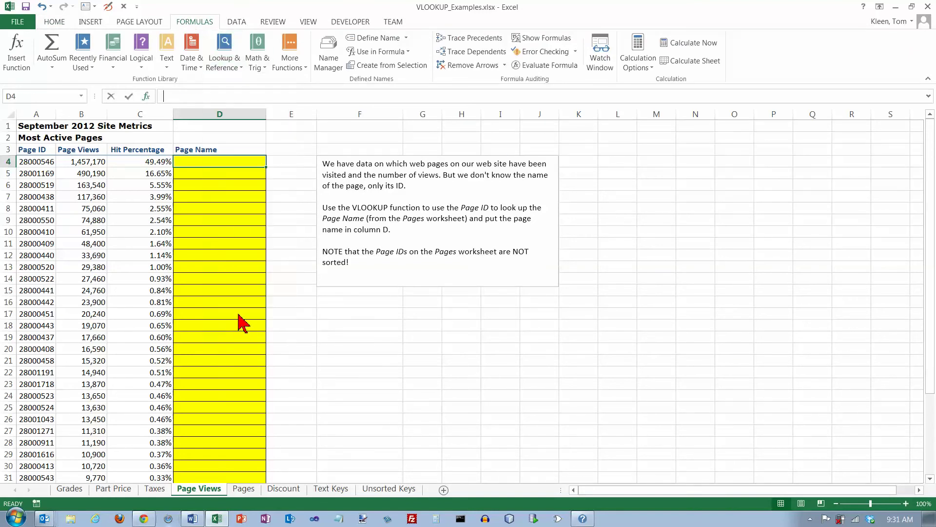
left_click(42, 163)
left_click(628, 206)
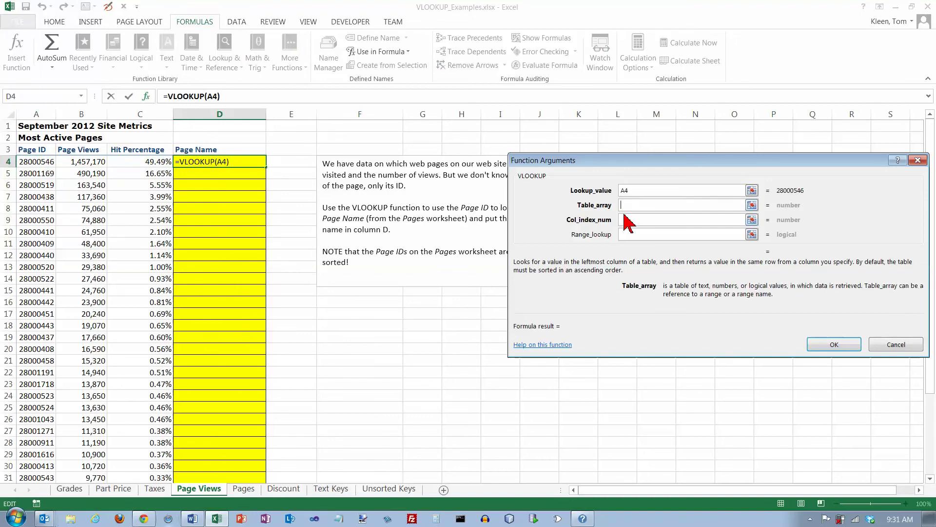
left_click(243, 489)
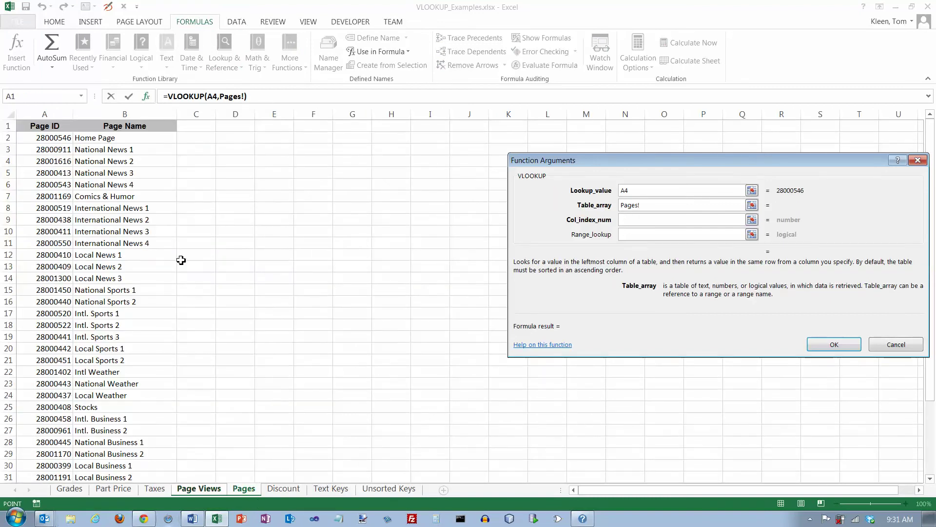
left_click_drag(53, 139, 116, 143)
key("ctrl+shift+Down")
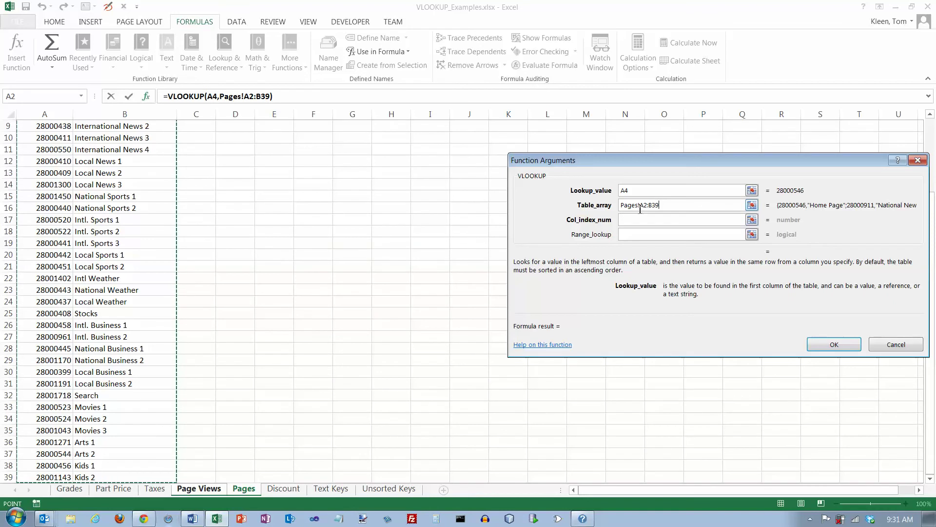
key("F4")
- Complete the D4 lookup with column index 2 and range lookup FALSE, and fill the formula down through D40
left_click(634, 224)
type("2")
left_click(636, 236)
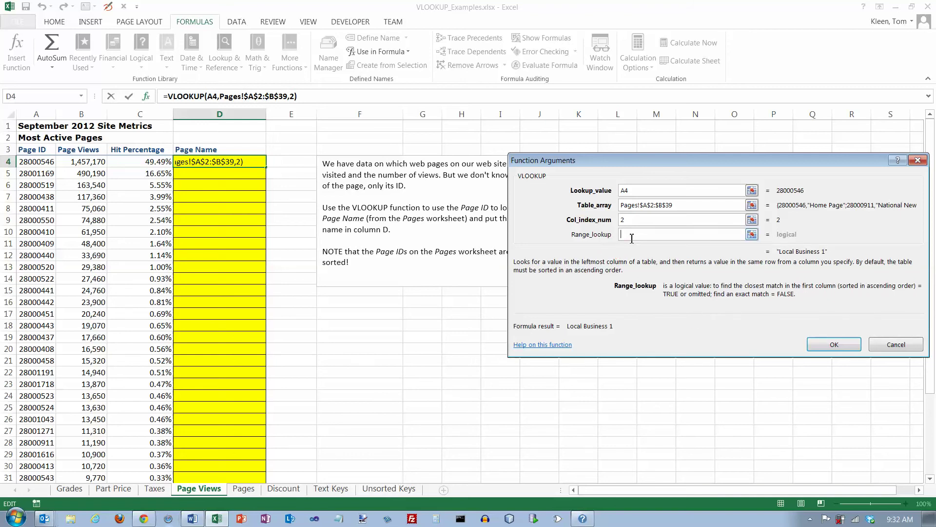
type("false")
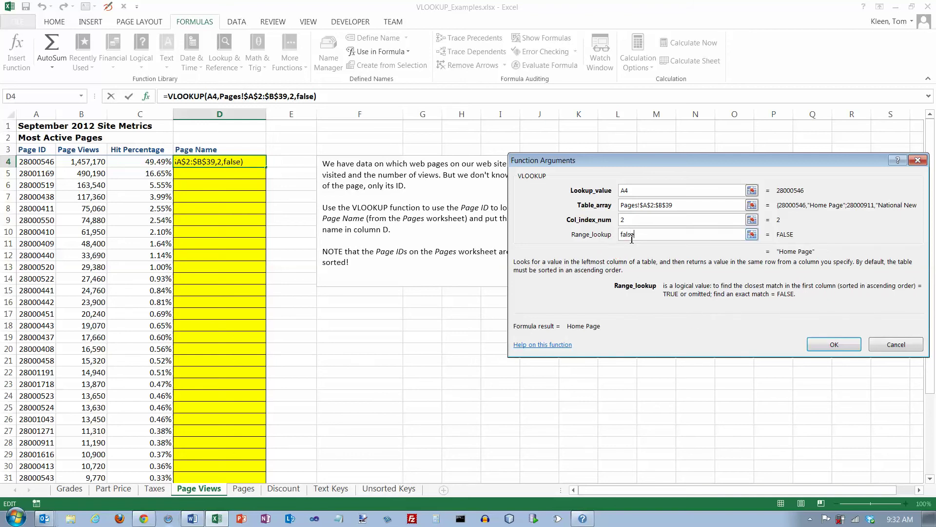
left_click(832, 345)
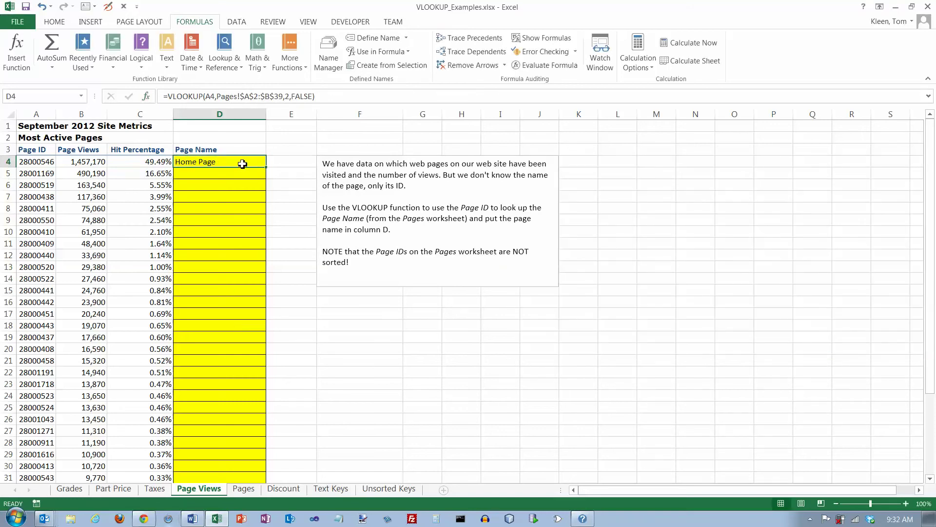
left_click_drag(268, 168, 260, 432)
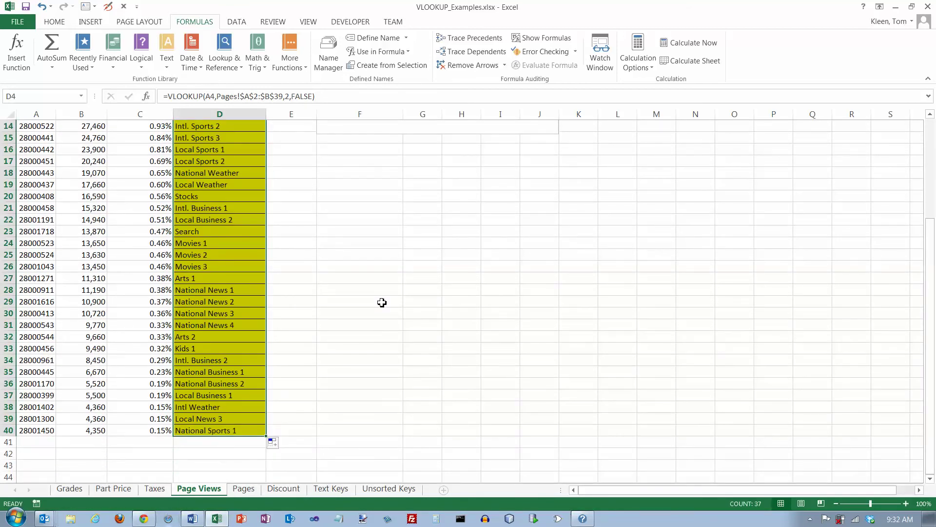
scroll(382, 303, "up", 5)
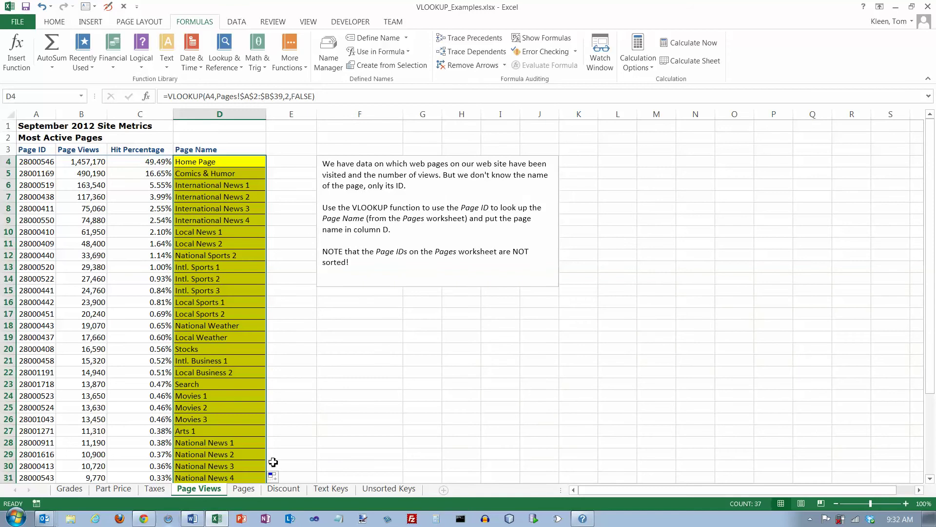
- On the Discount sheet, build a VLOOKUP in F3 with lookup value F2, table array B3:C7 and column index 2
left_click(284, 489)
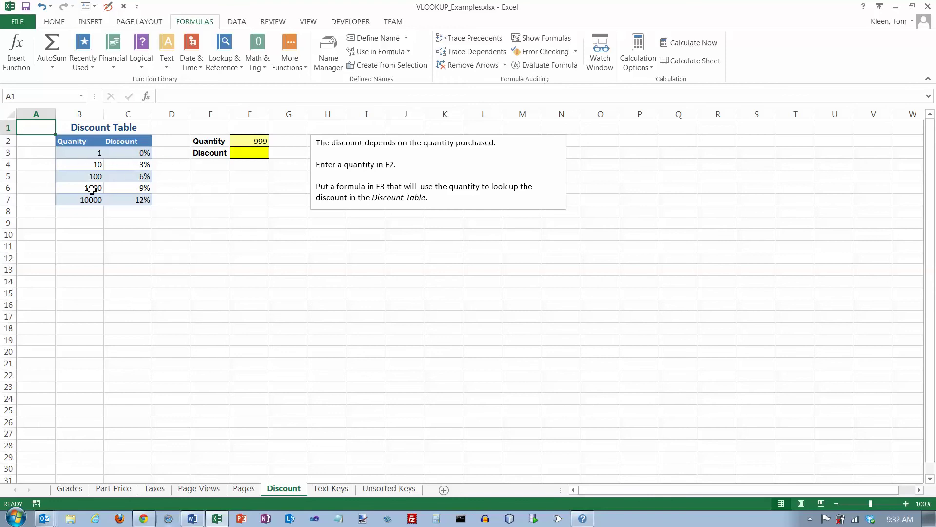
left_click(254, 153)
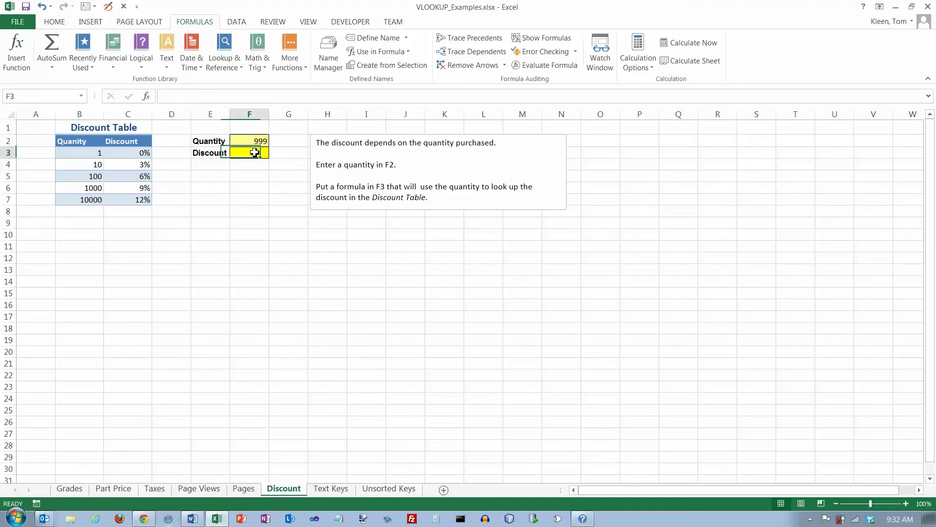
left_click(236, 67)
left_click(240, 326)
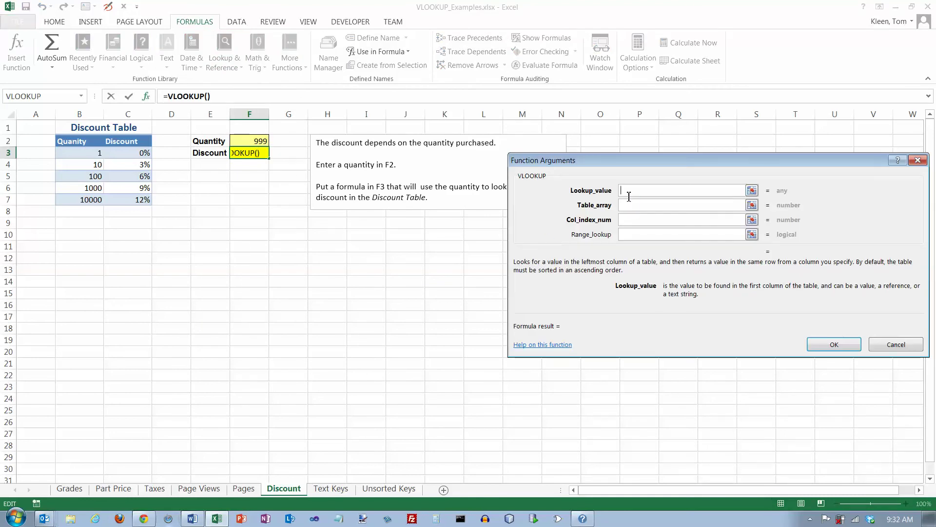
left_click(250, 141)
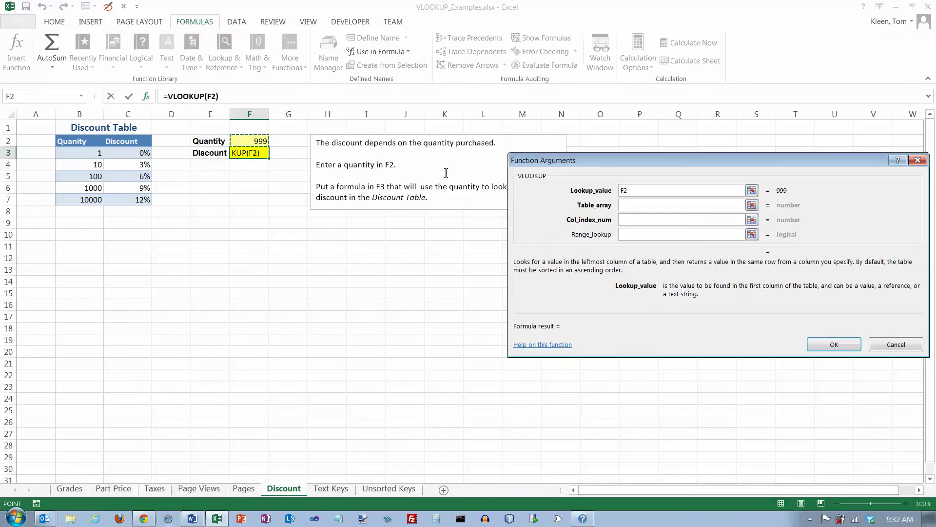
left_click(627, 204)
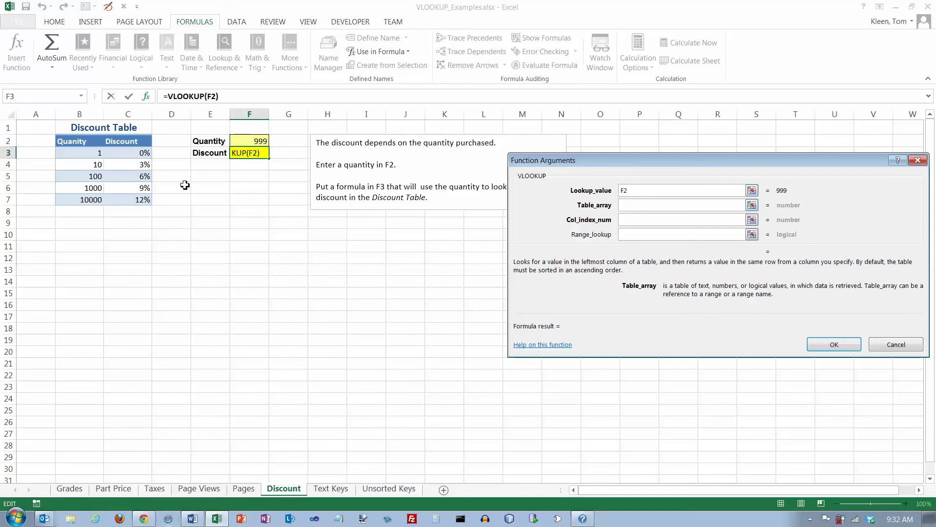
left_click_drag(89, 157, 131, 200)
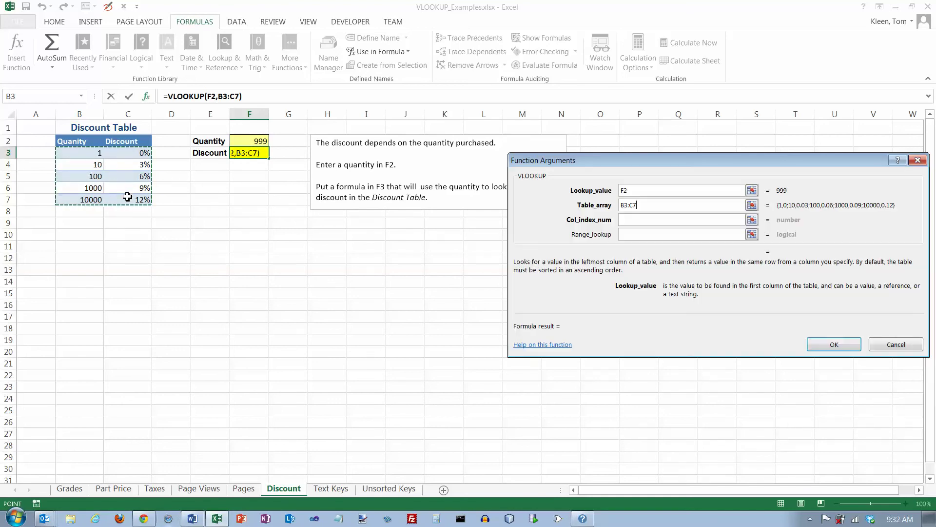
left_click(643, 220)
type("2")
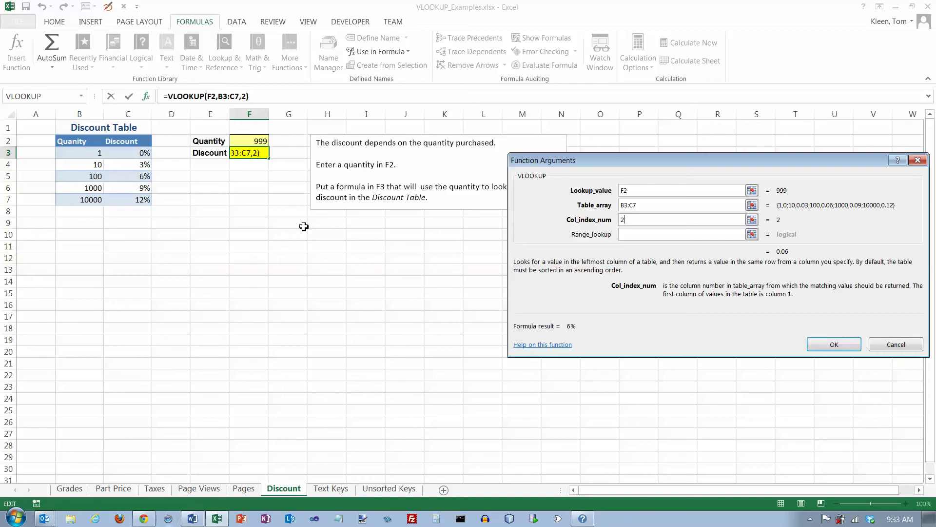
- Set the range lookup argument of the F3 formula to FALSE and enter the formula
left_click(649, 236)
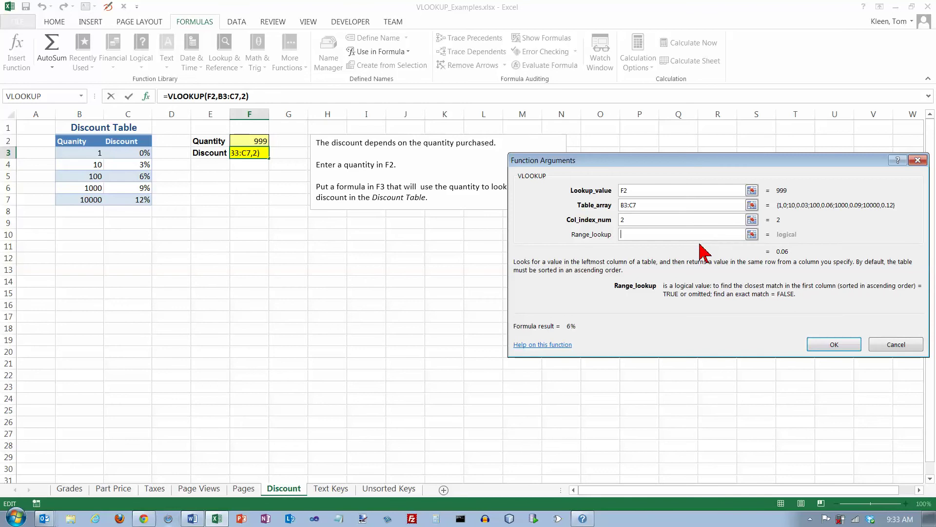
type("fasle")
key("BackSpace")
key("BackSpace")
key("BackSpace")
type("lse")
key("Return")
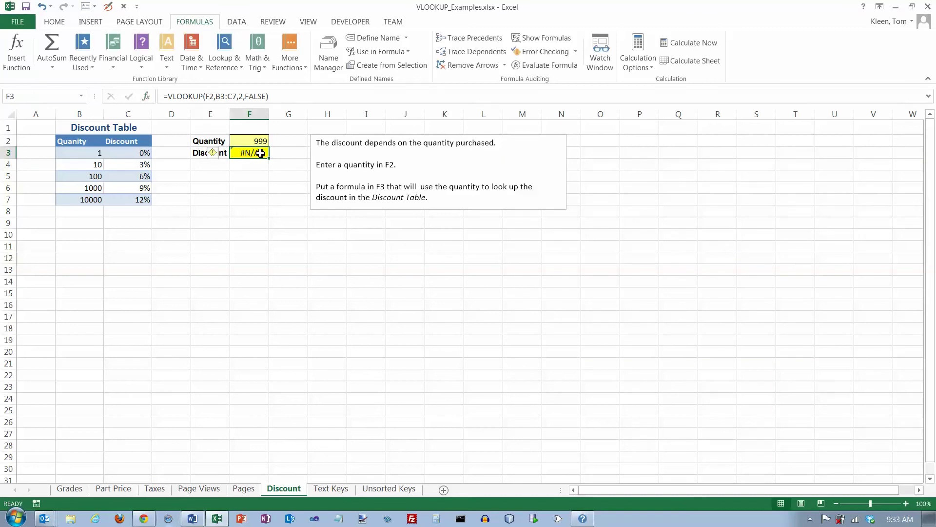
- Remove the FALSE argument from the F3 formula, making it =VLOOKUP(F2,B3:C7,2)
left_click_drag(267, 96, 246, 101)
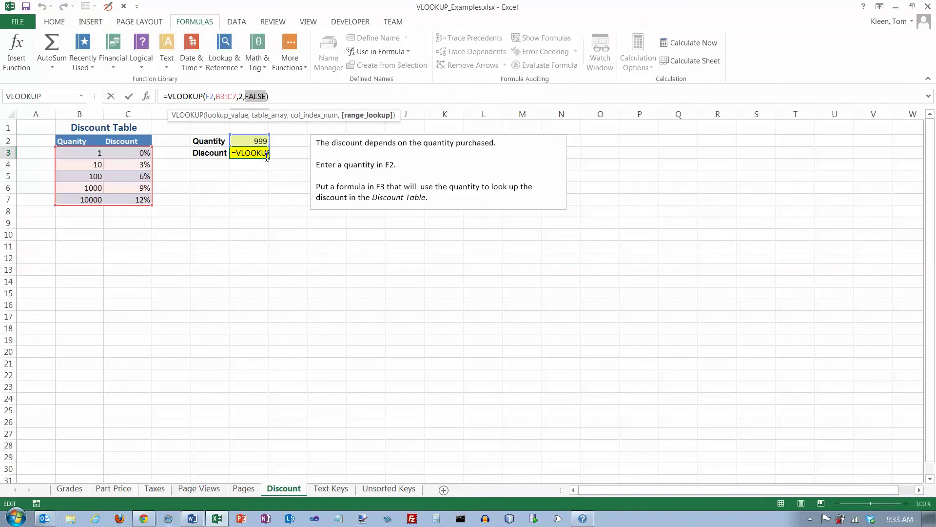
key("Escape")
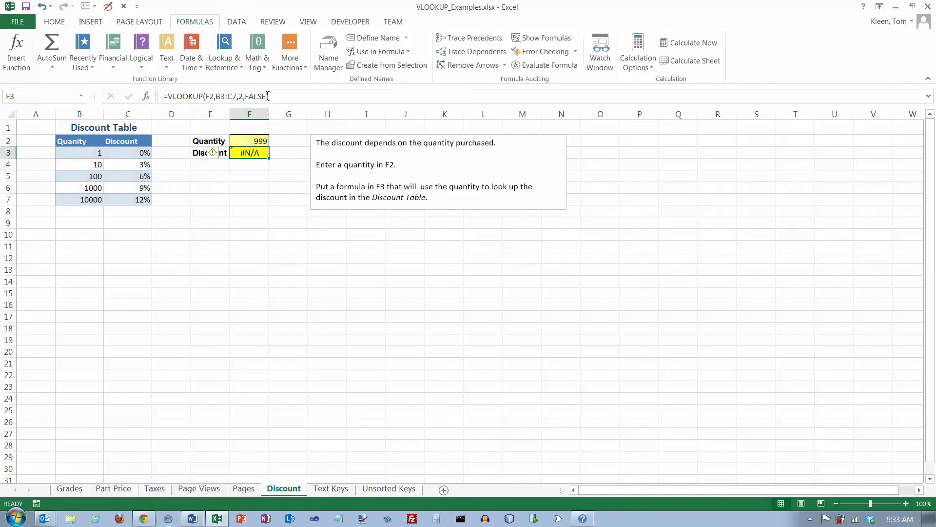
left_click(267, 96)
key("BackSpace")
key("BackSpace")
key("BackSpace")
key("BackSpace")
key("BackSpace")
key("BackSpace")
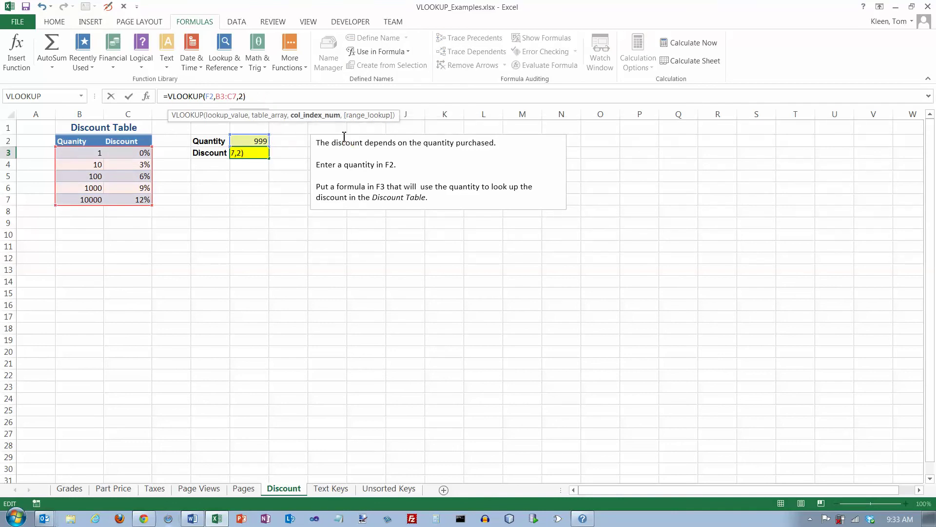
key("Return")
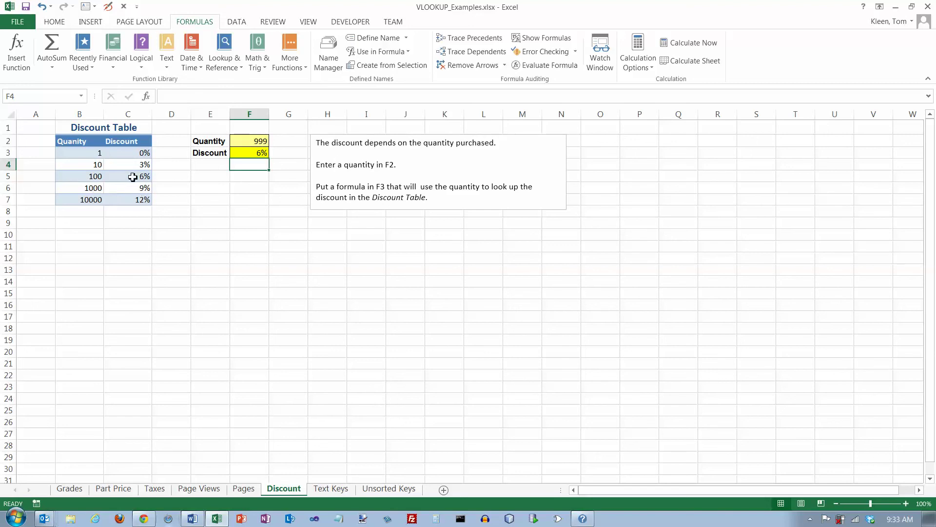
- Compare the discount table row for quantity 100 with the discount formula in F3
left_click(100, 180)
left_click_drag(114, 180, 132, 178)
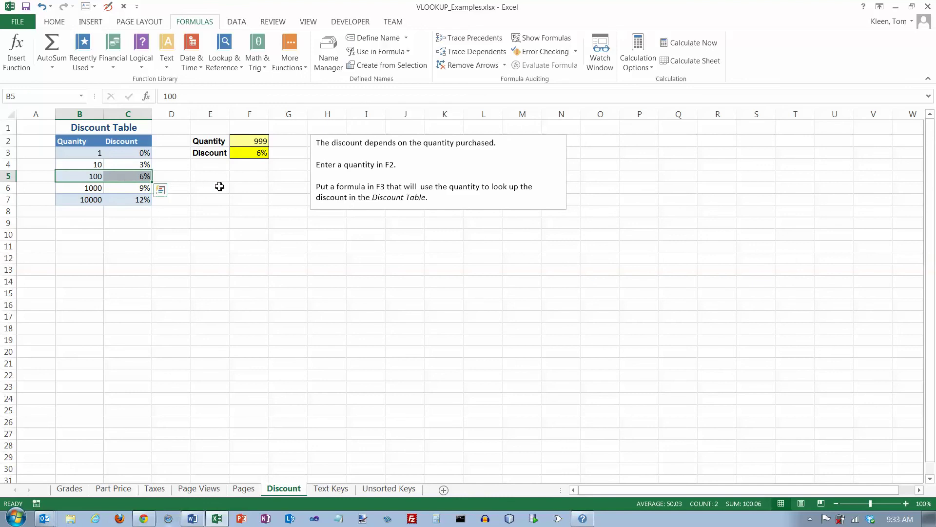
left_click(250, 155)
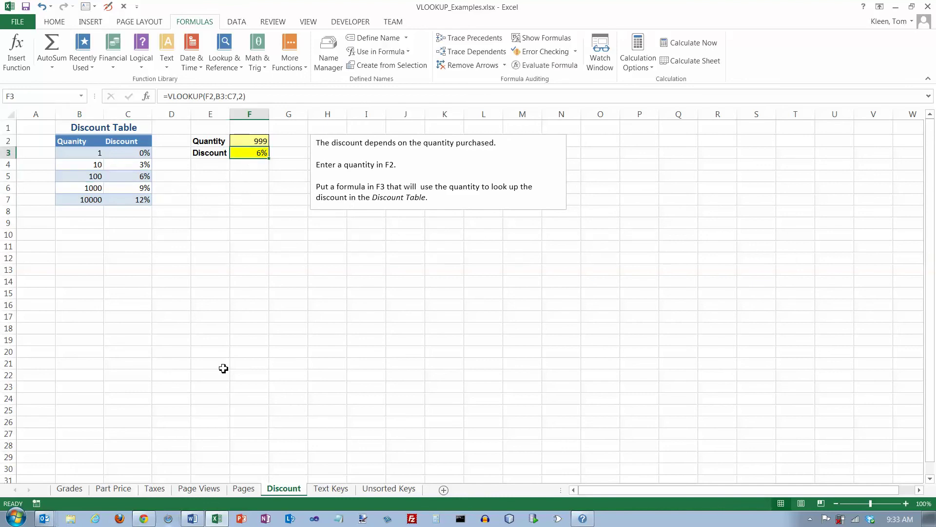
- On the Text Keys sheet, enter the name listed in A6 as the lookup name in E2
left_click(332, 489)
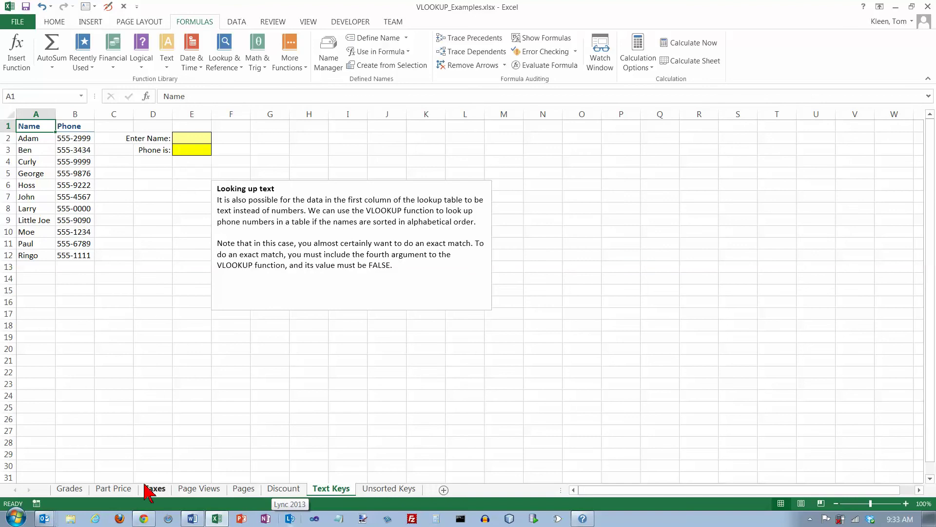
left_click(117, 489)
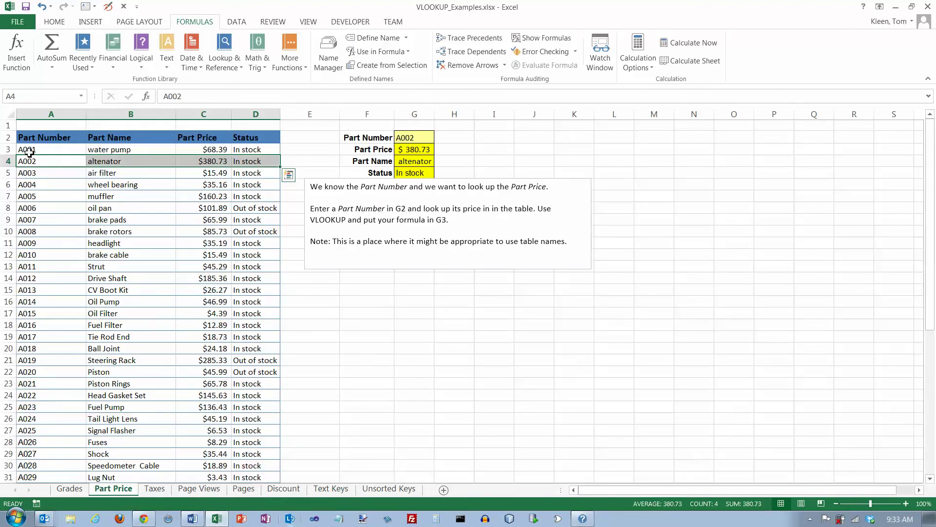
left_click(332, 489)
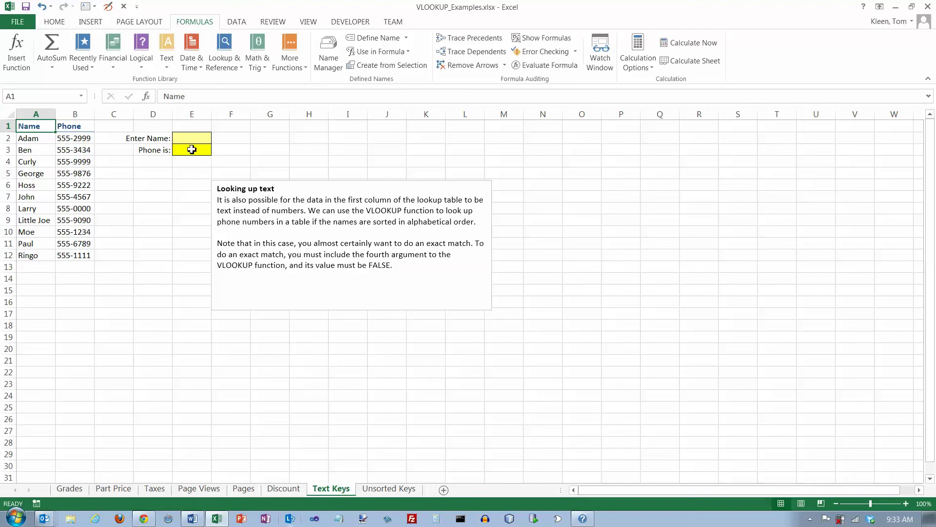
left_click(204, 141)
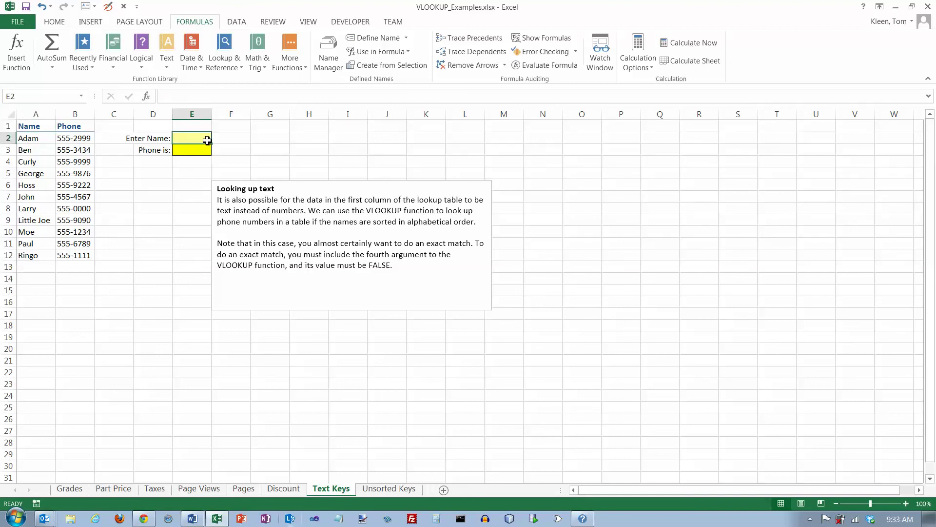
type("Hoss")
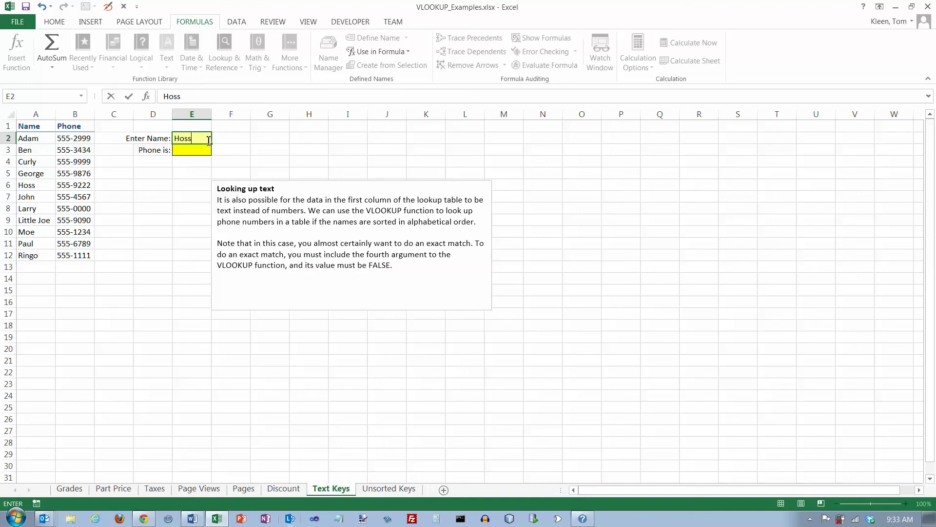
key("Return")
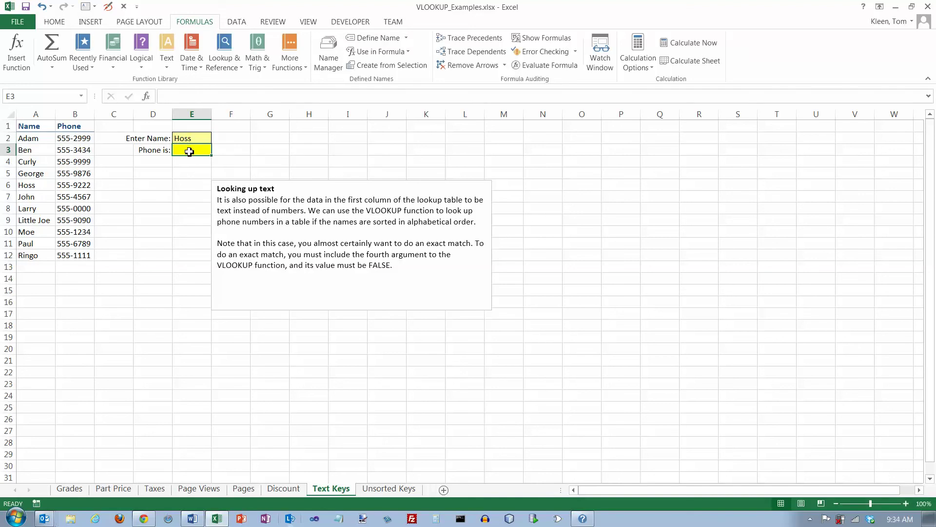
- Build a VLOOKUP in E3 with lookup value E2, table array A2:B12 and column index 2, and check it against B6
left_click(241, 68)
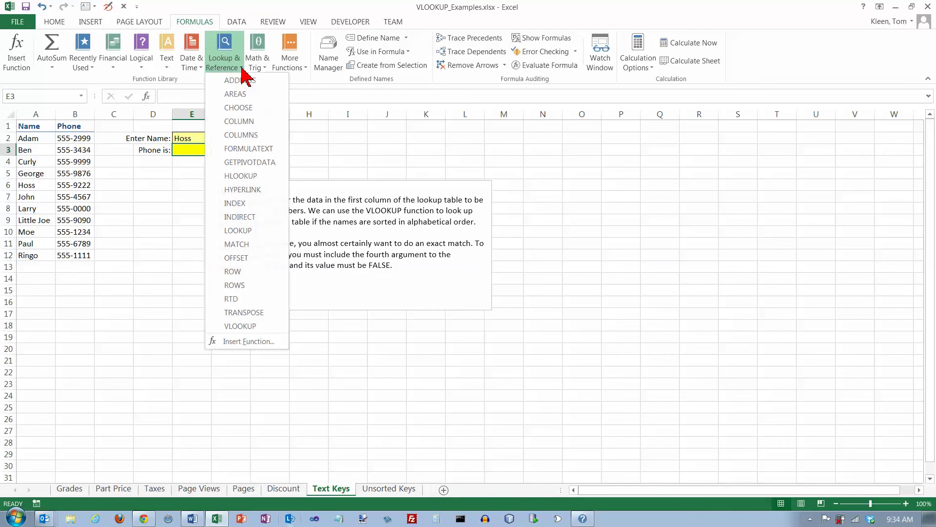
left_click(241, 326)
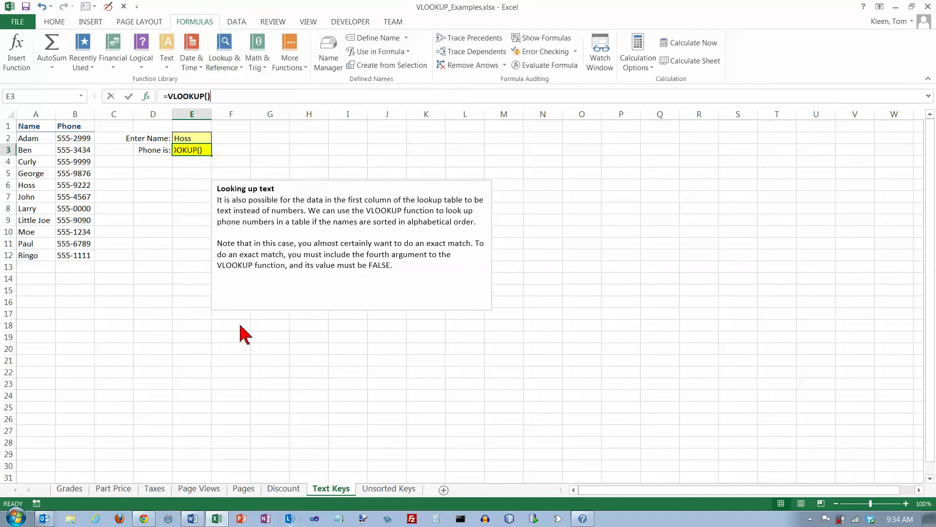
left_click(195, 140)
left_click(634, 205)
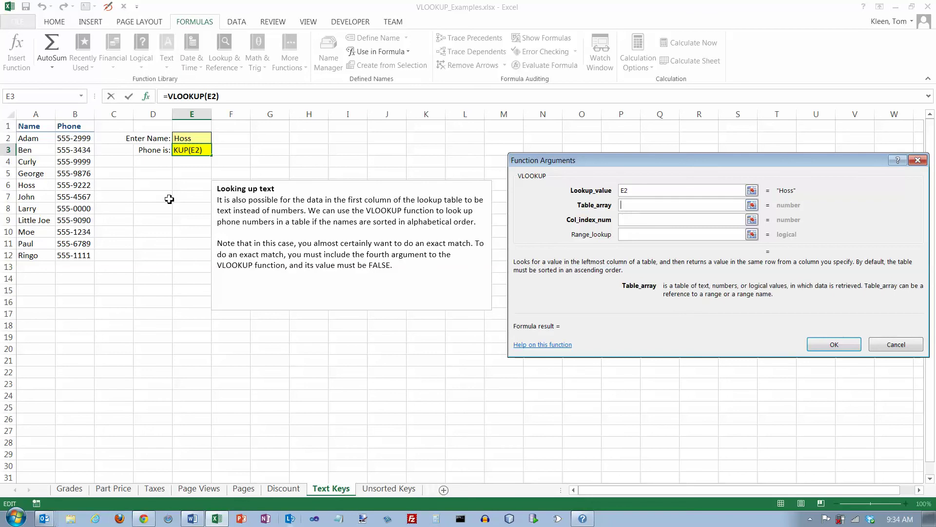
left_click_drag(25, 138, 66, 255)
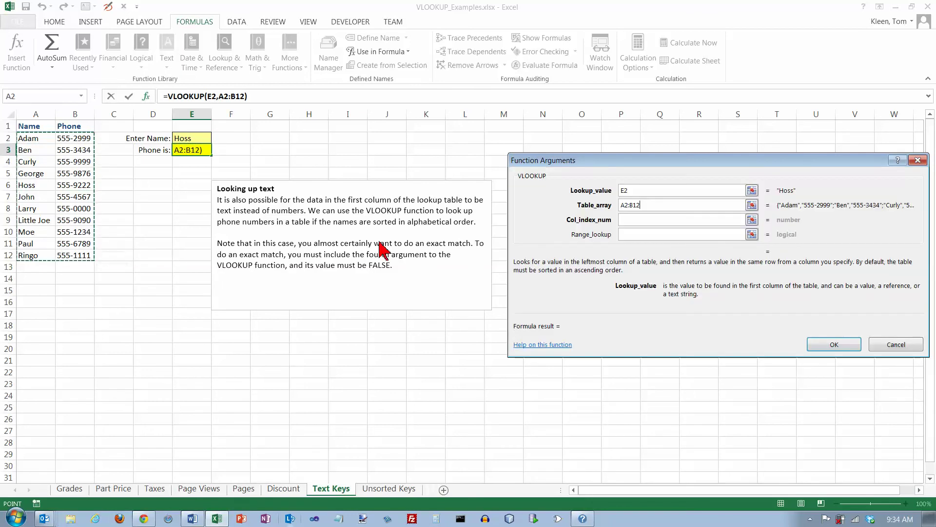
left_click(649, 221)
type("2")
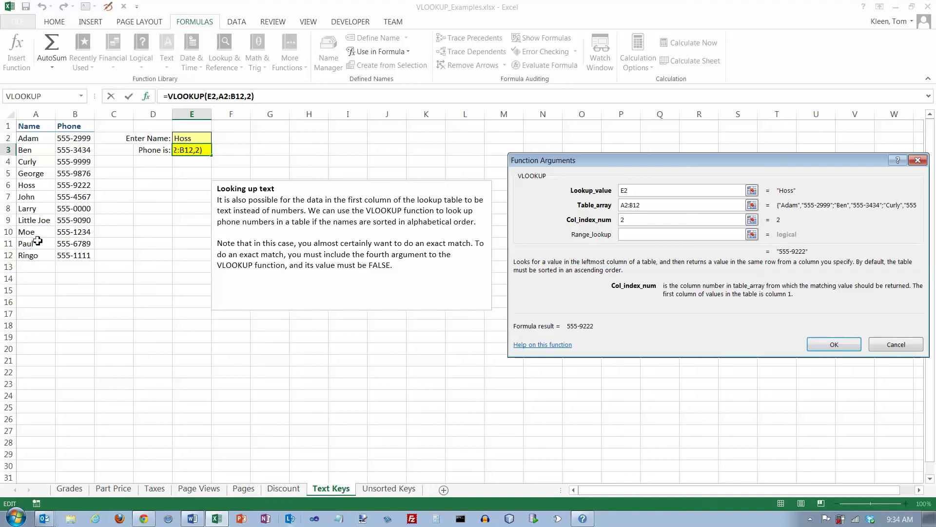
left_click(827, 346)
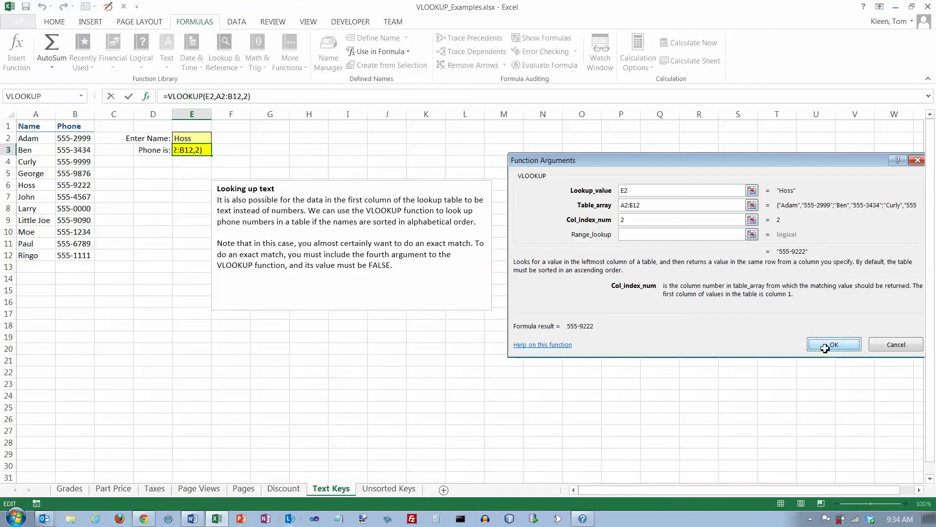
left_click(68, 186)
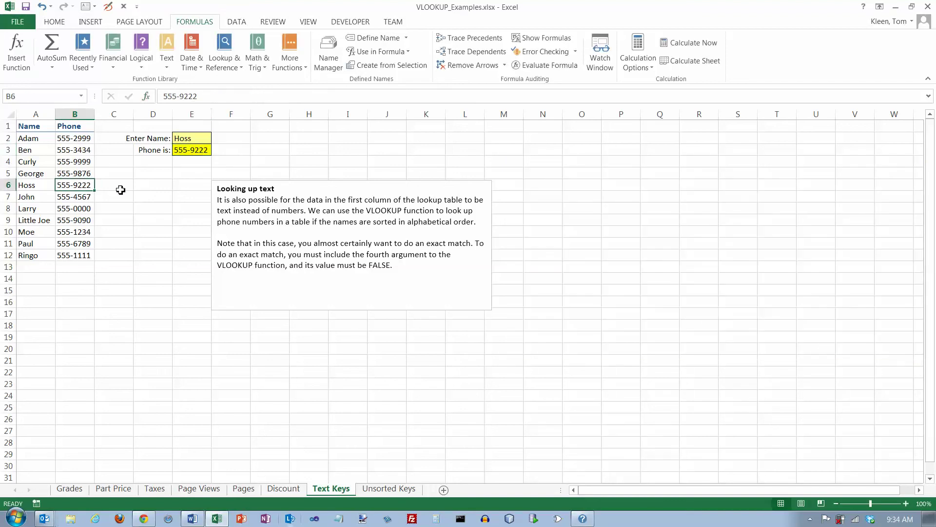
- Replace the name in E2 with one missing from the list and compare the looked-up phone with the rows around B3
left_click(193, 140)
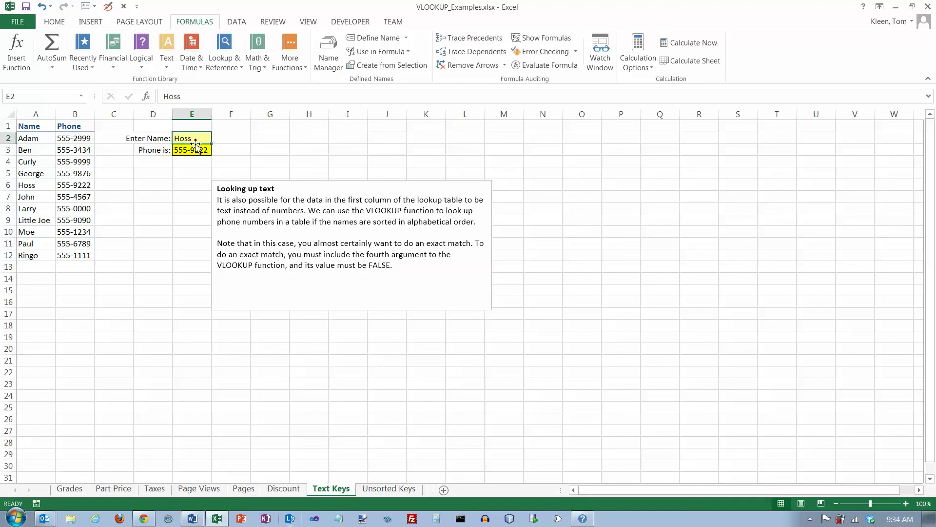
type("Bob")
key("Return")
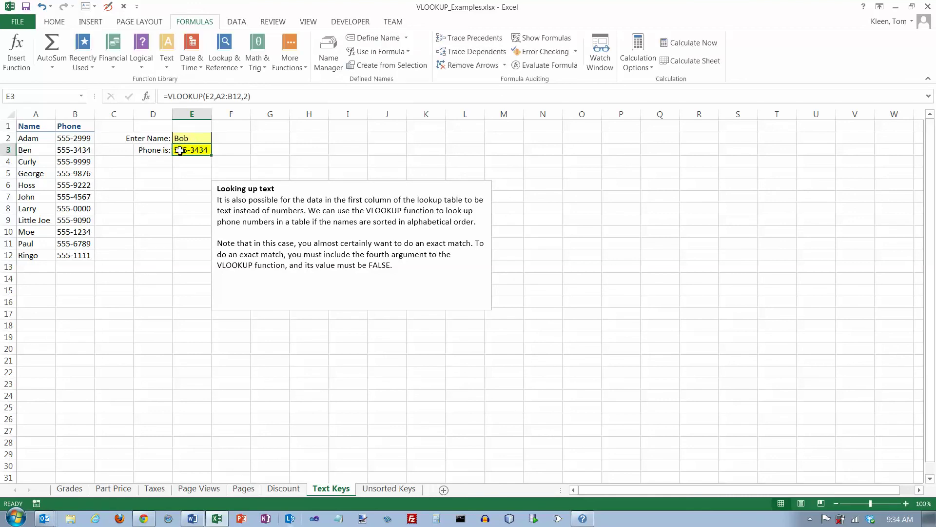
left_click(66, 149)
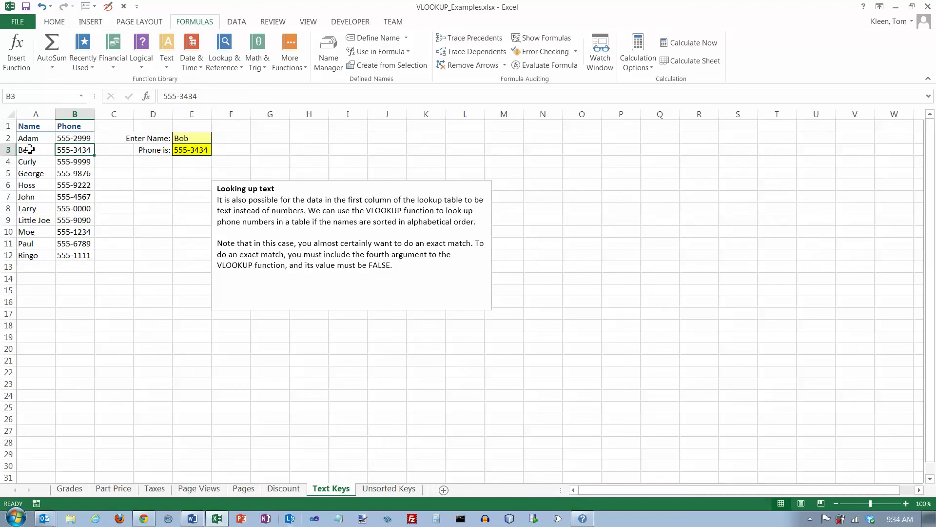
left_click(182, 140)
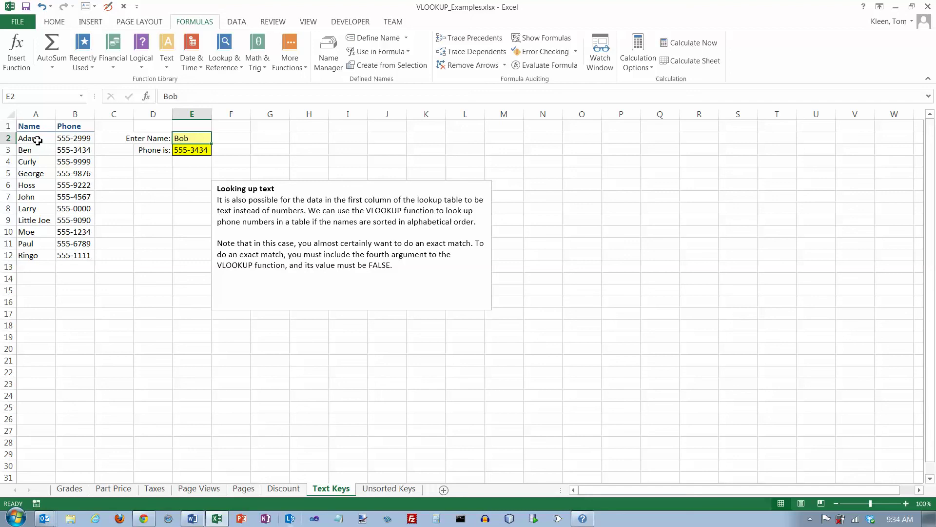
left_click(34, 163)
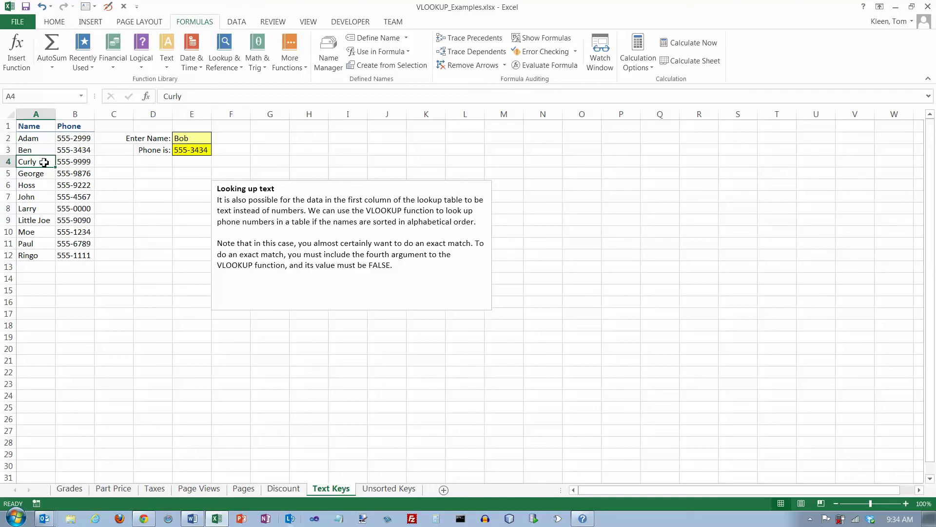
left_click(42, 150)
left_click(77, 149)
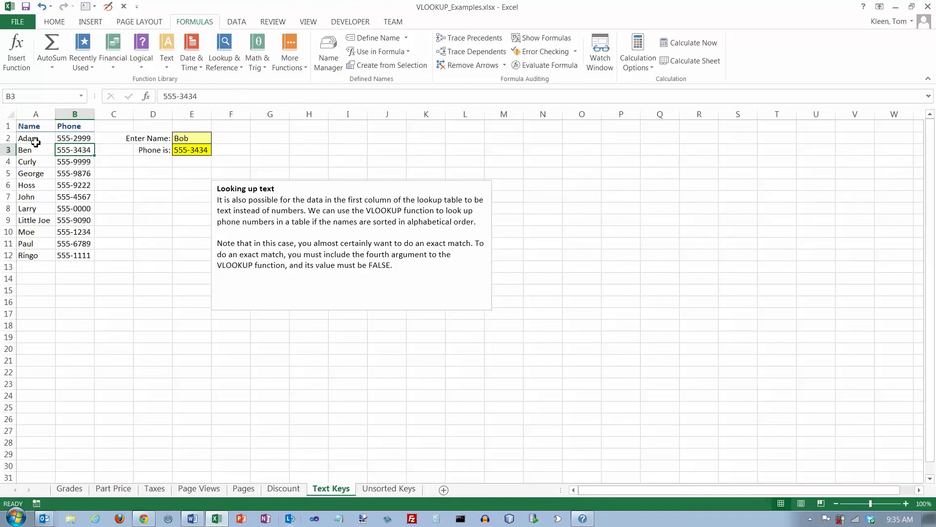
- Add FALSE as the range lookup argument in E3, making =VLOOKUP(E2,A2:B12,2, FALSE), and recheck the cell
left_click(187, 150)
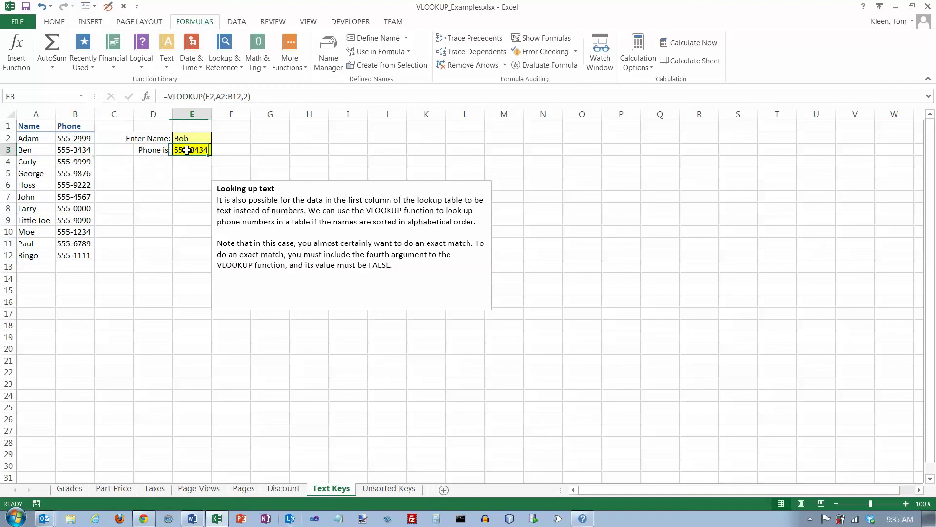
left_click(248, 96)
type(", false")
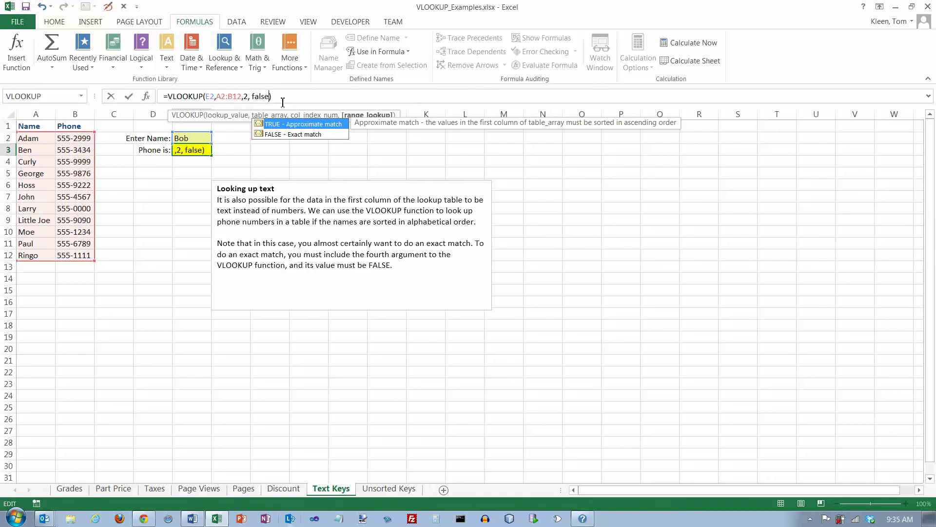
key("Return")
left_click(194, 141)
left_click(194, 151)
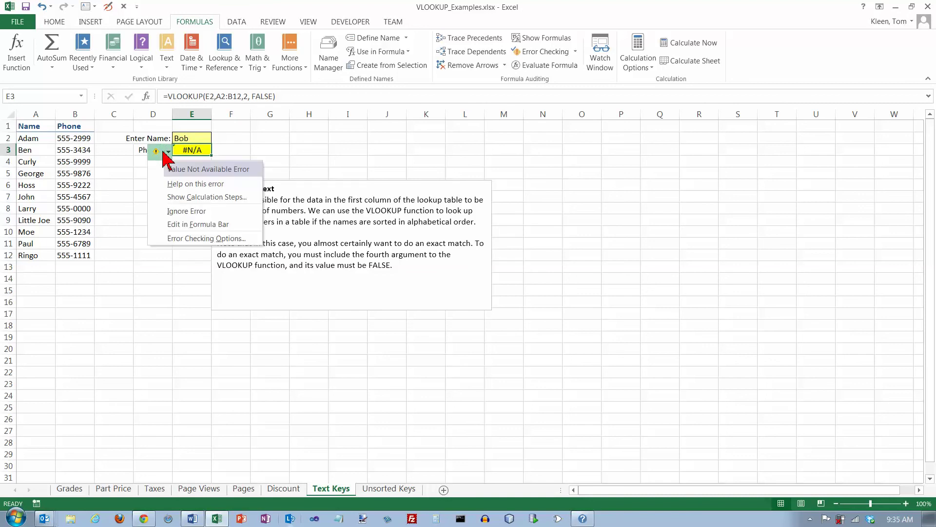
left_click(193, 155)
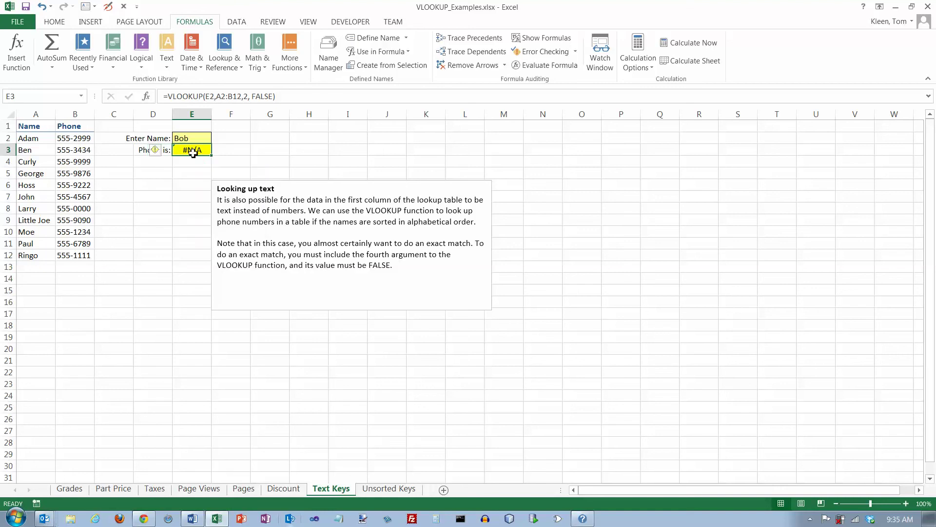
- On the Unsorted Keys sheet, enter the name listed in A7 in E2 and start a VLOOKUP in E3
left_click(384, 490)
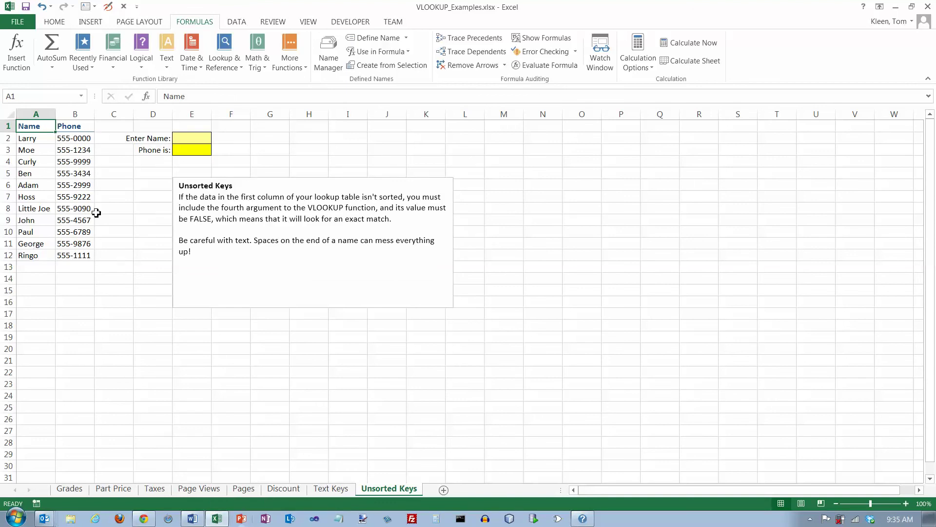
left_click(200, 139)
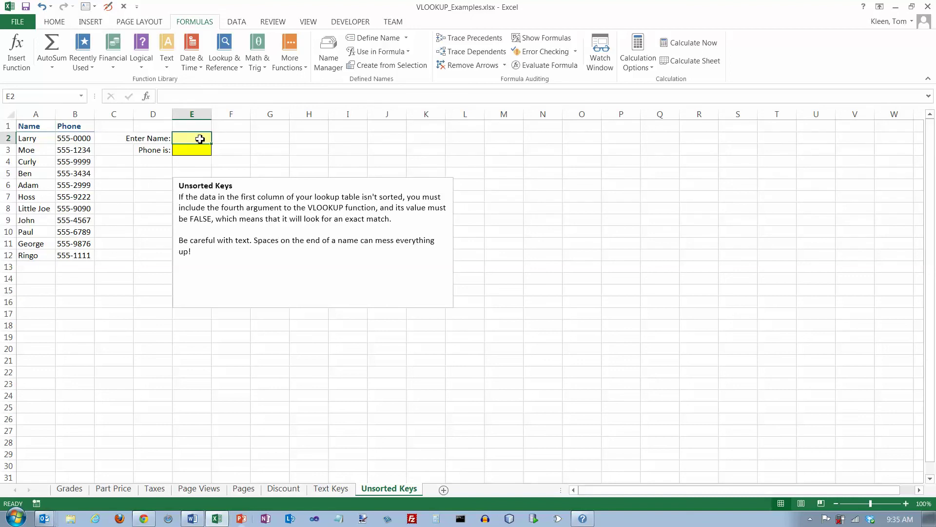
type("Hoss")
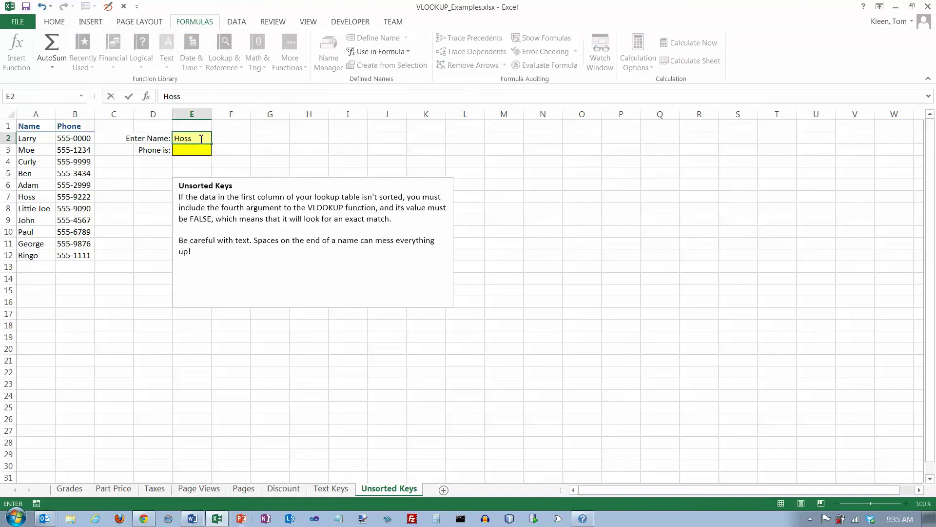
key("Return")
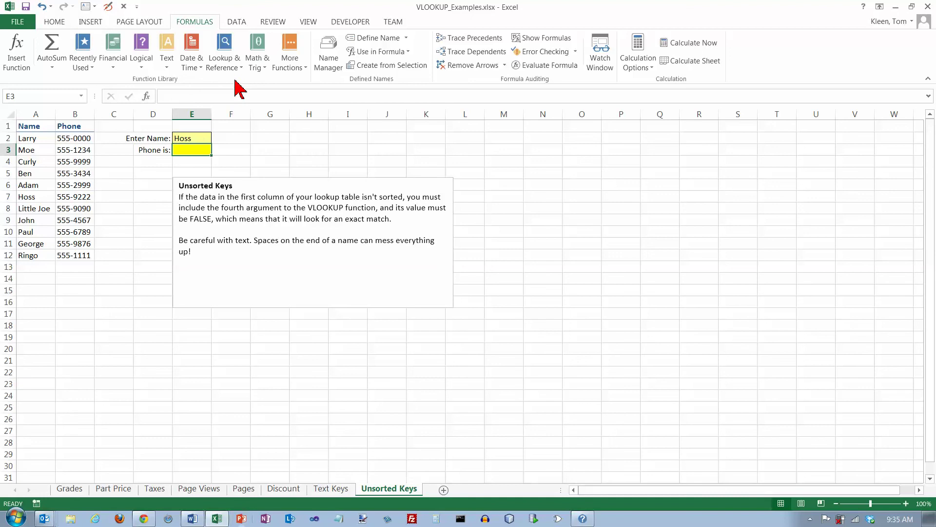
left_click(239, 71)
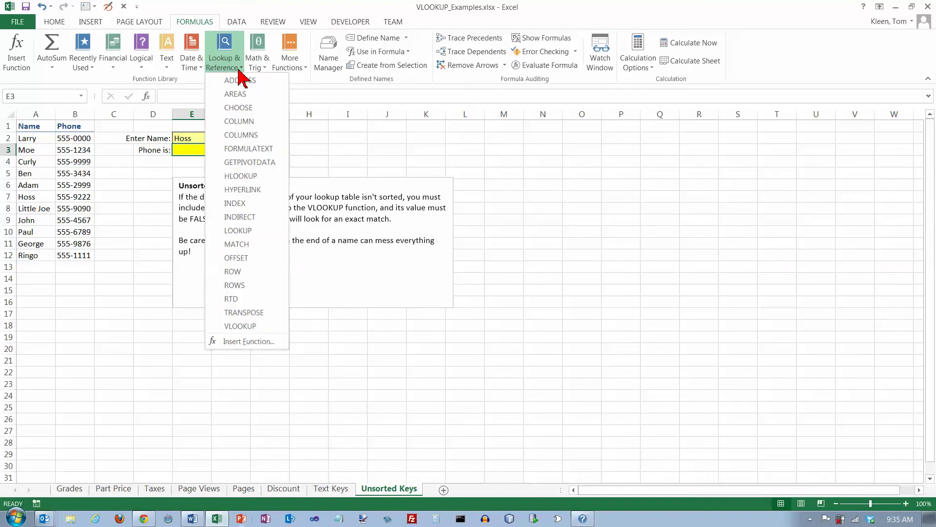
left_click(244, 326)
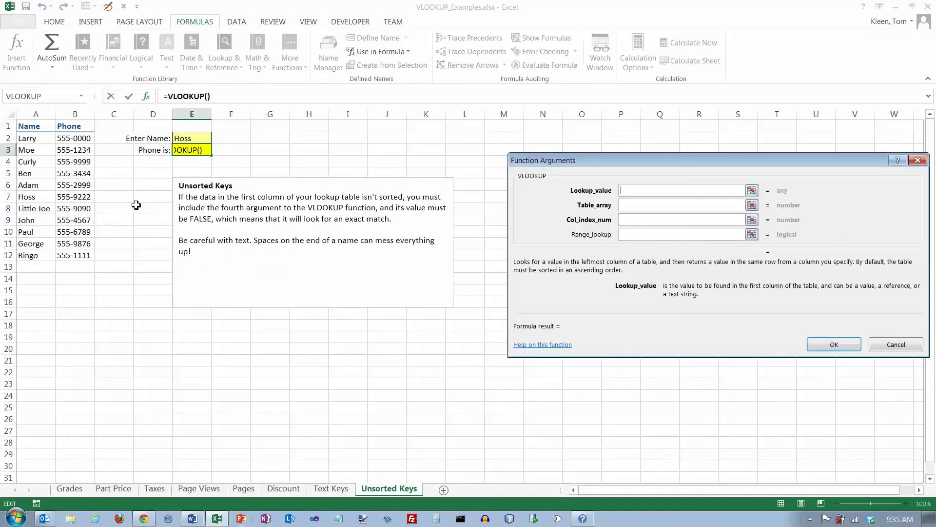
left_click(187, 141)
left_click_drag(33, 139, 85, 250)
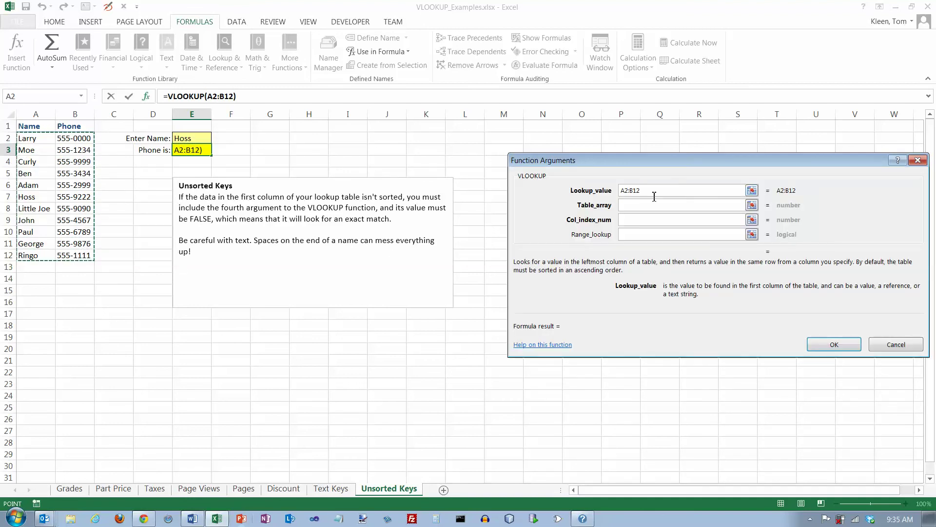
left_click_drag(642, 191, 605, 203)
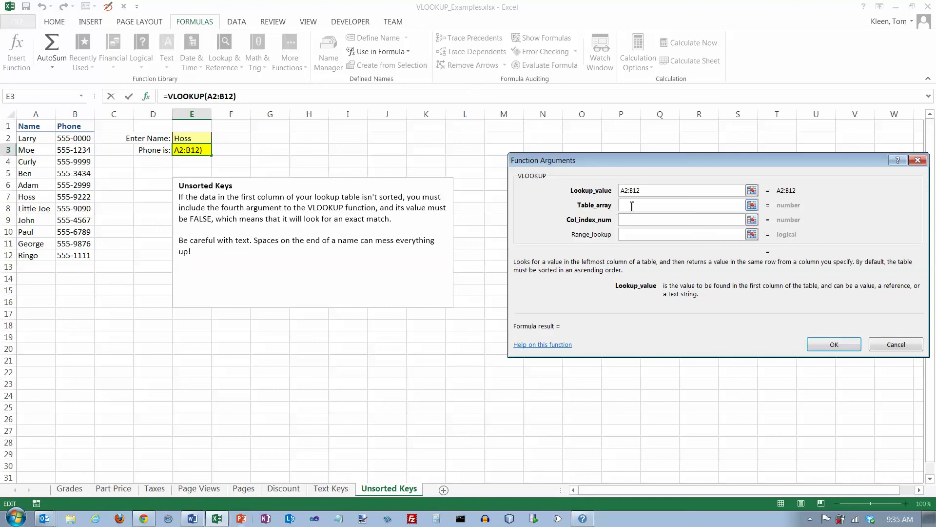
key("BackSpace")
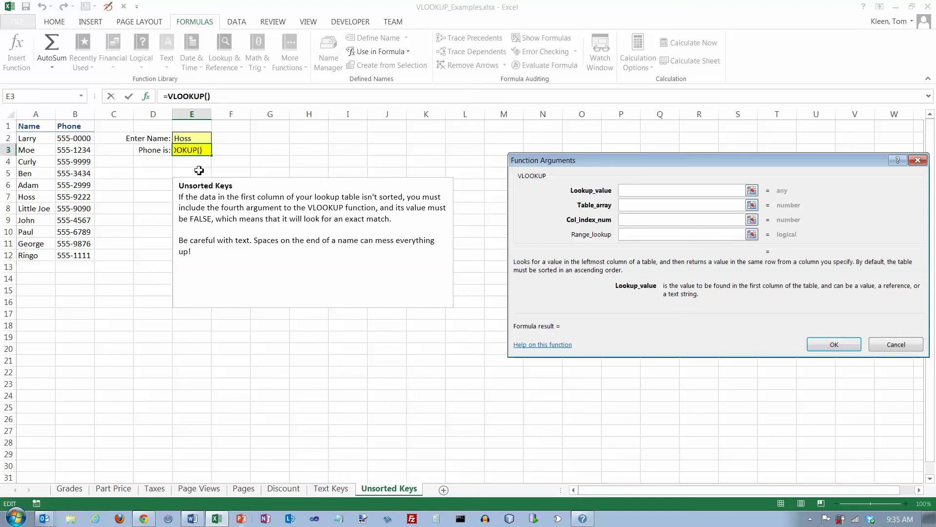
- Set the VLOOKUP's lookup value to E2 and its table array to the absolute range $A$2:$B$12
left_click(183, 139)
left_click(625, 206)
left_click_drag(27, 140, 70, 254)
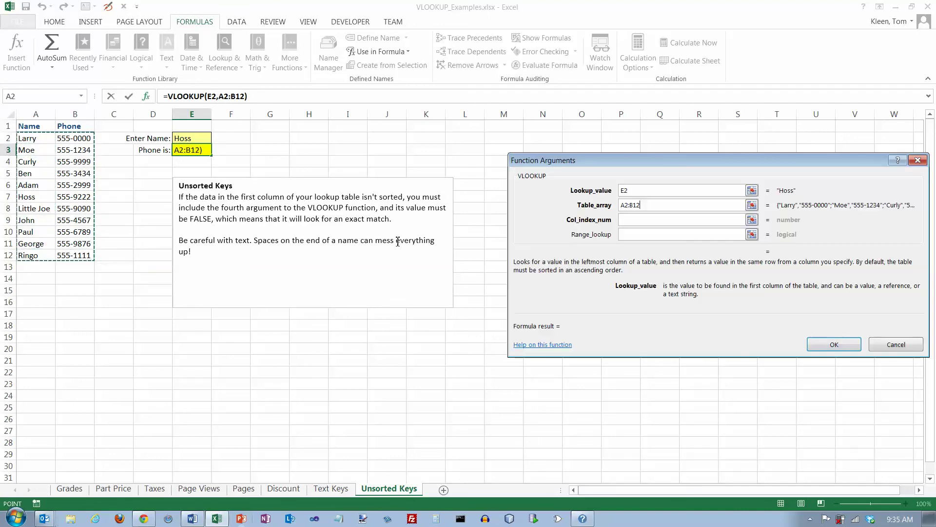
key("F4")
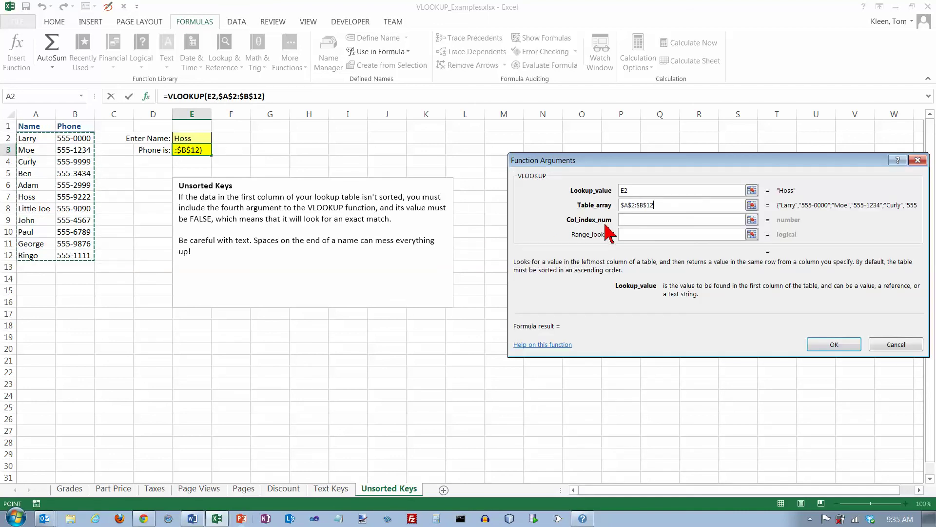
- Complete the VLOOKUP in E3 with column index 2 and range lookup False for an exact match
left_click(633, 219)
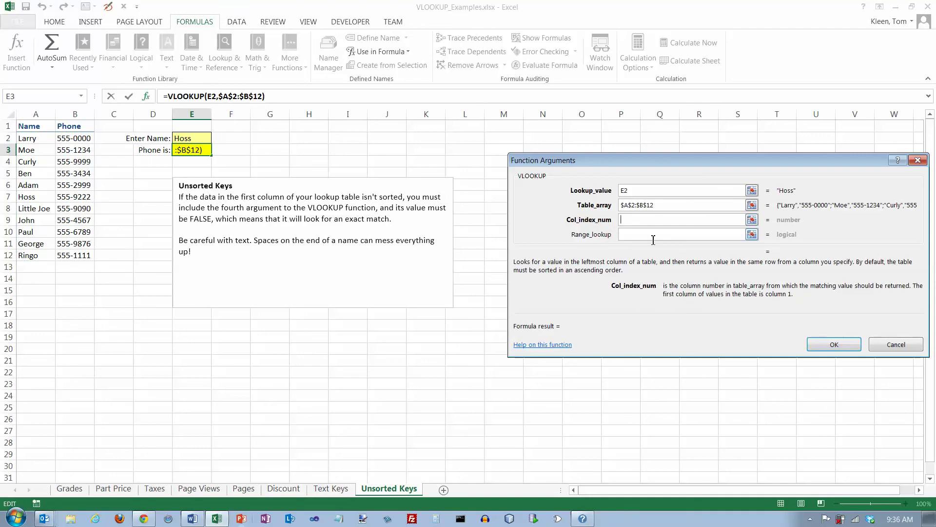
type("2")
left_click(644, 235)
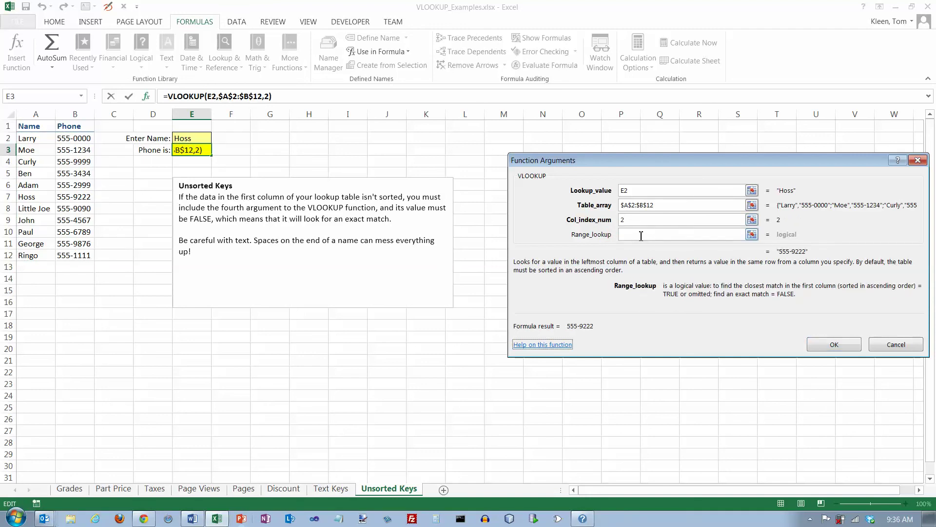
type("Fasle")
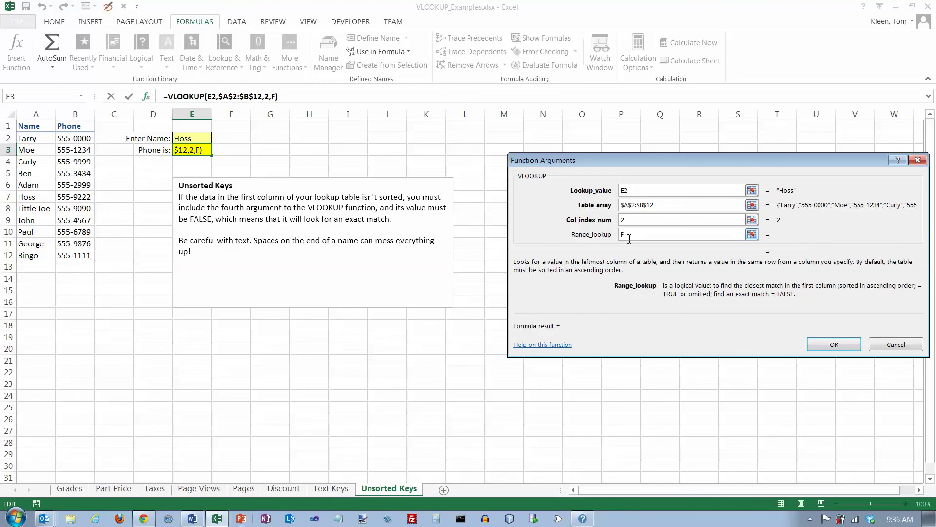
key("BackSpace")
key("BackSpace")
key("BackSpace")
type("lse")
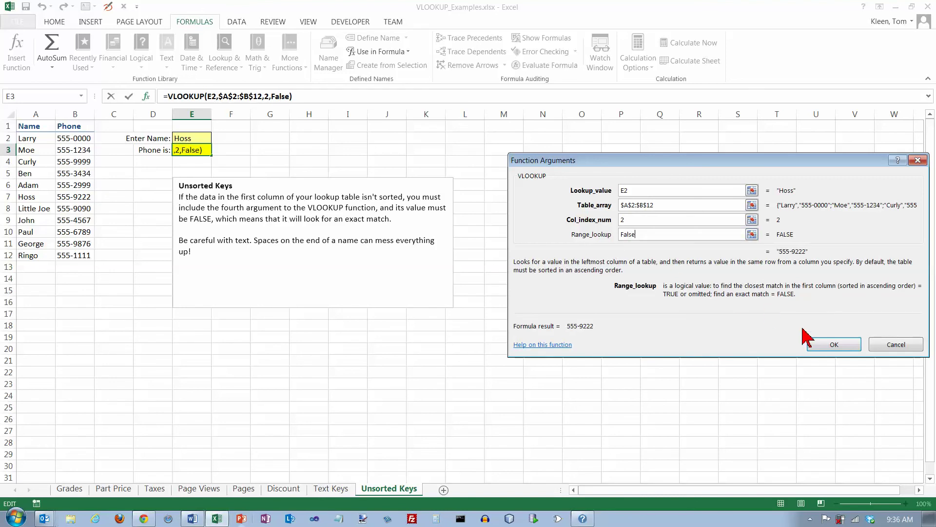
left_click(833, 347)
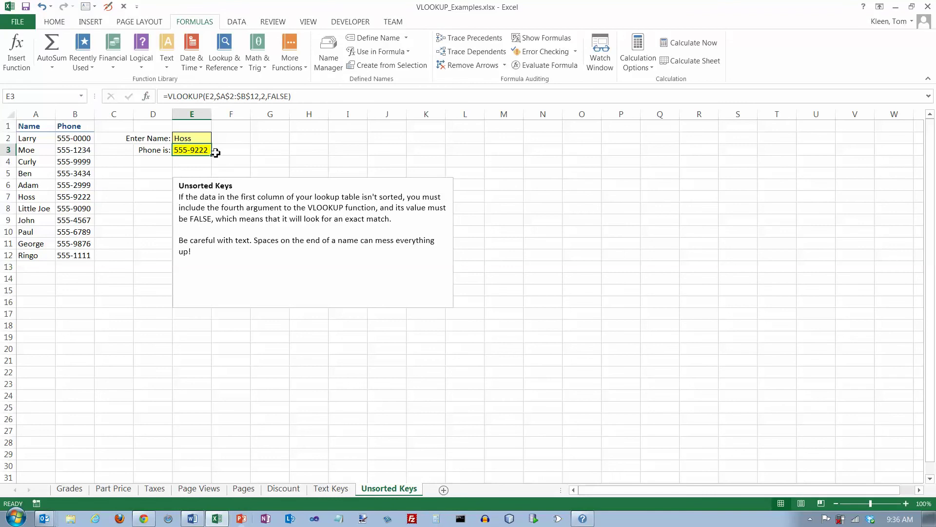
- Replace the name in E2 with the one listed in A3 and check the looked-up phone against B3
left_click(198, 138)
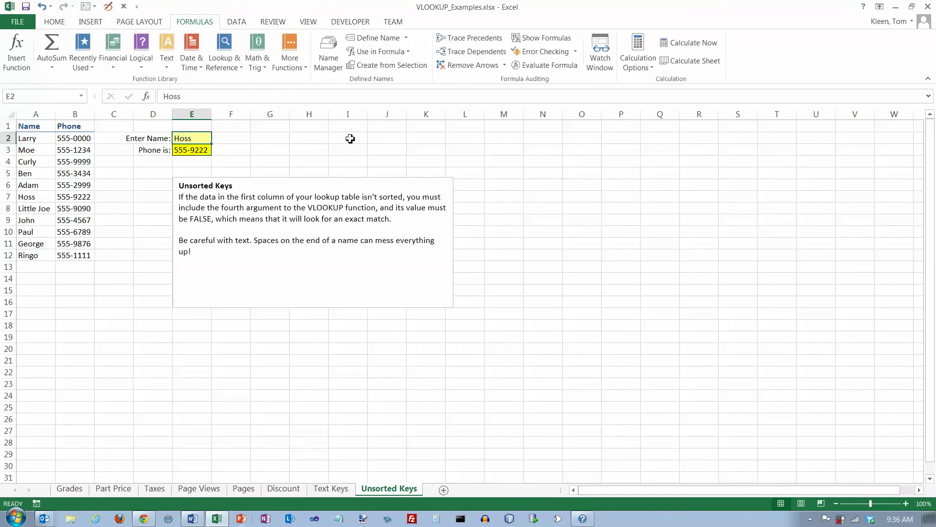
type("Moe")
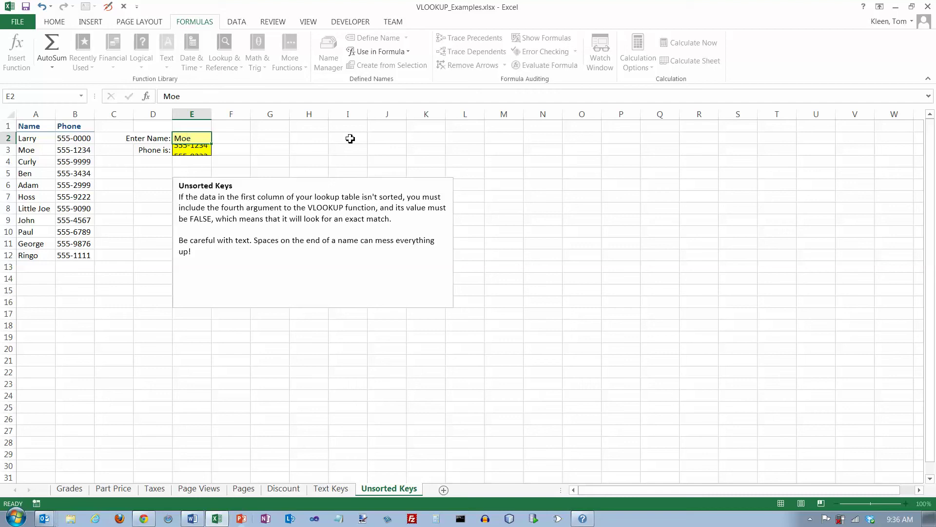
key("Return")
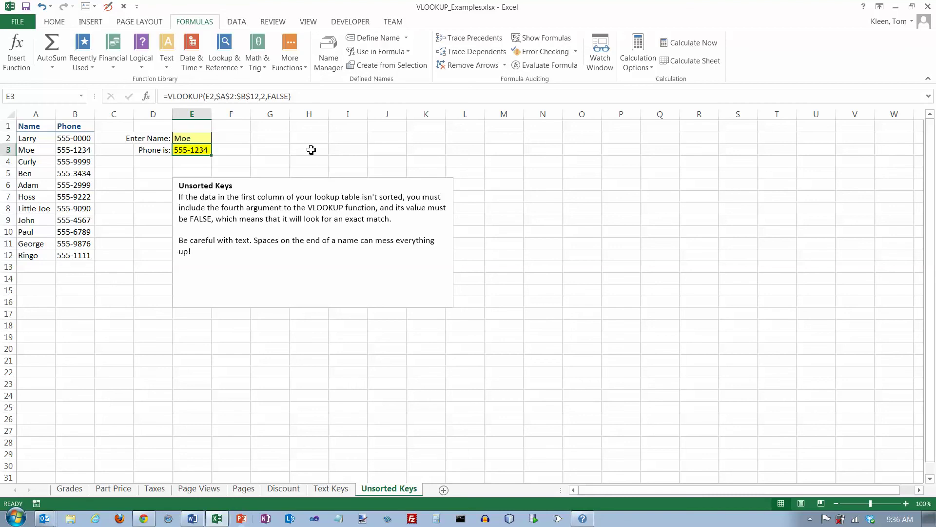
left_click(92, 153)
- Test the exact-match lookup with a name missing from the list in E2, and check the Name and Phone column headers
left_click(205, 141)
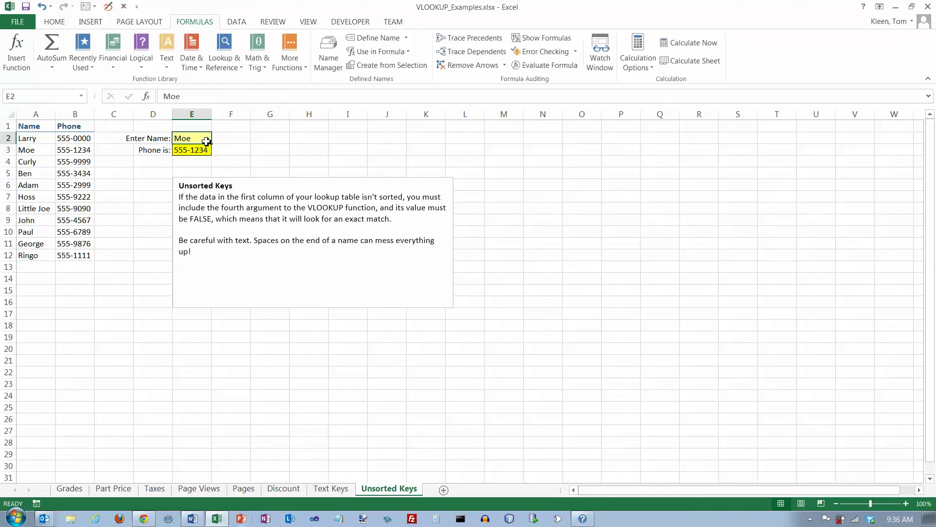
type("bob")
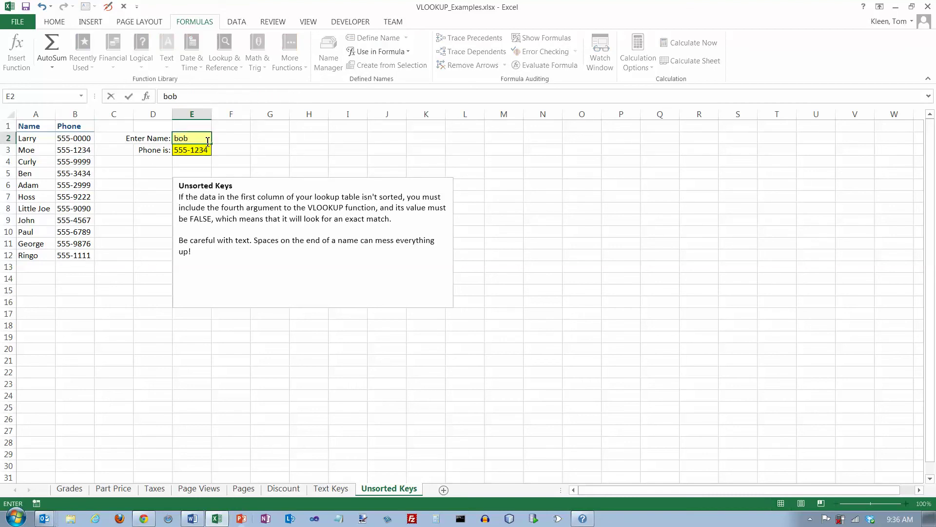
key("Return")
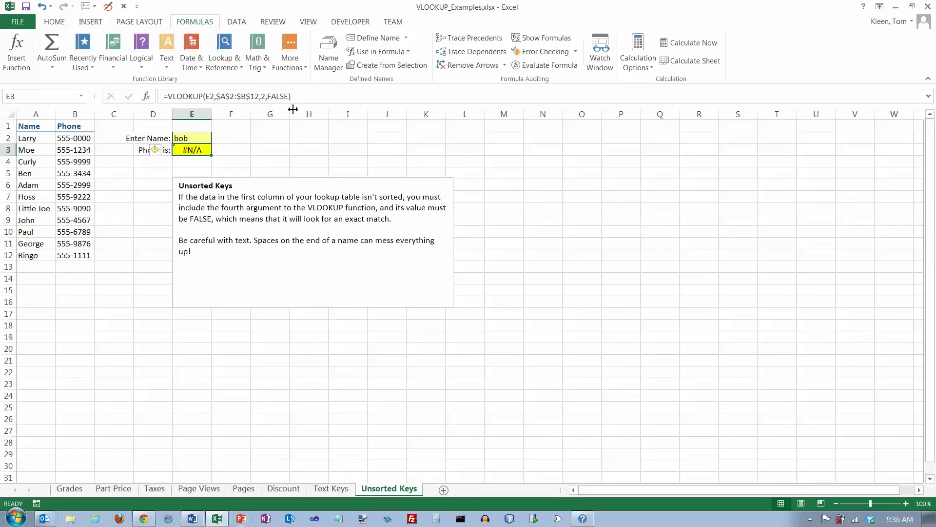
left_click(40, 127)
left_click(74, 130)
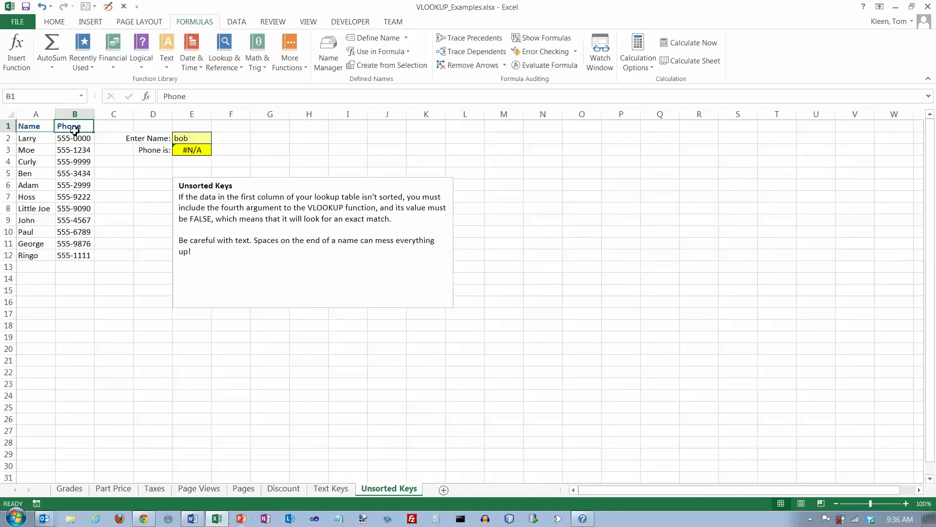
- Review the sheets from Text Keys back to Grades, and examine the score column H4:H14 and the grade formula in D2
left_click(334, 489)
left_click(285, 490)
left_click(244, 490)
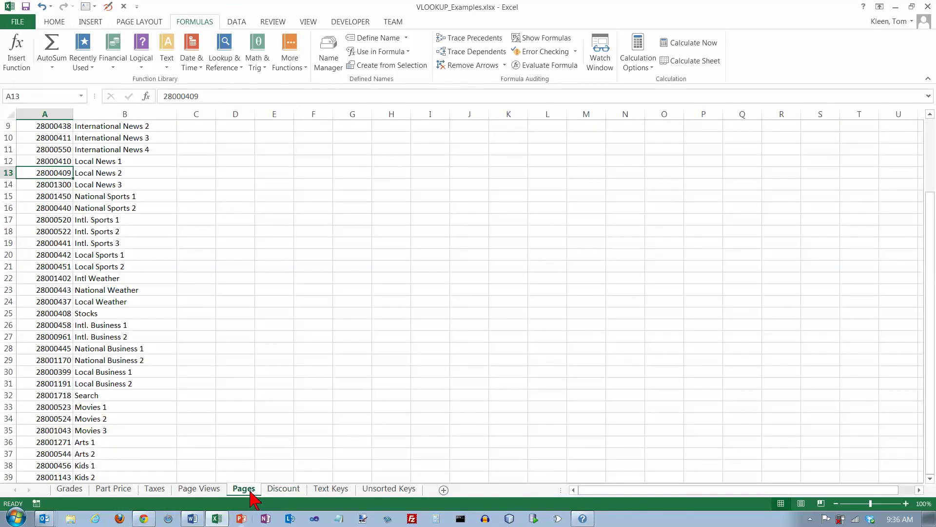
left_click(200, 489)
left_click(156, 490)
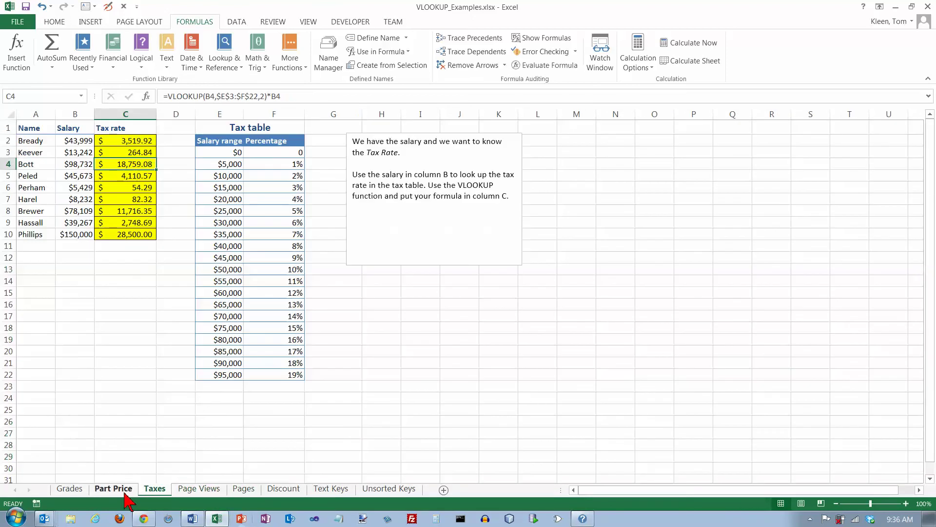
left_click(119, 491)
left_click(84, 492)
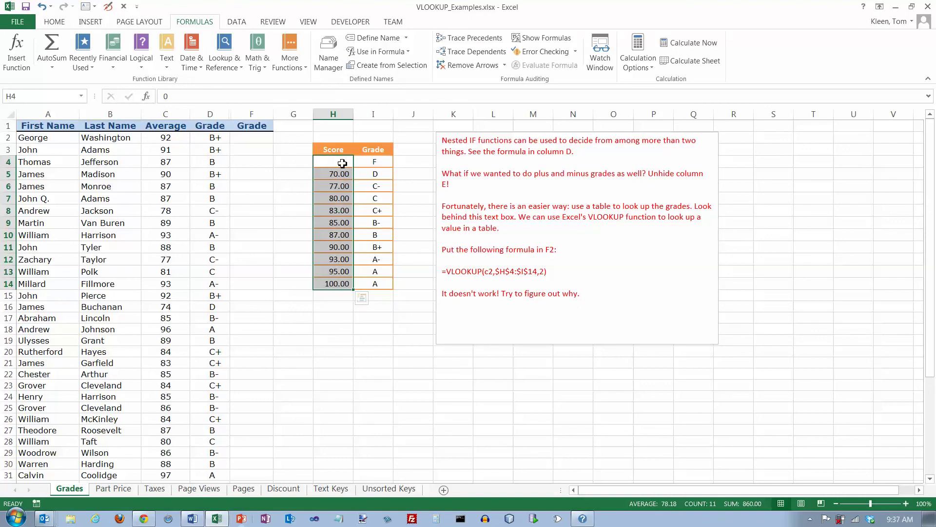
left_click(202, 139)
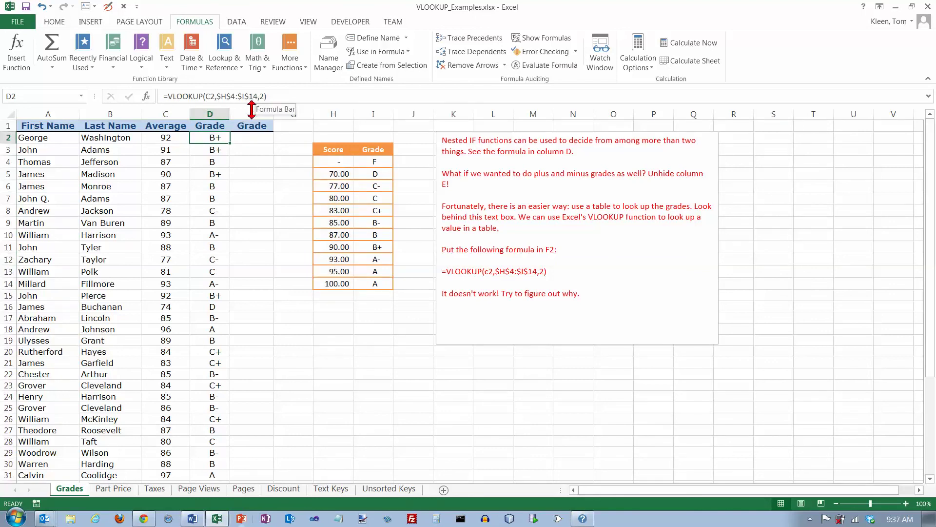